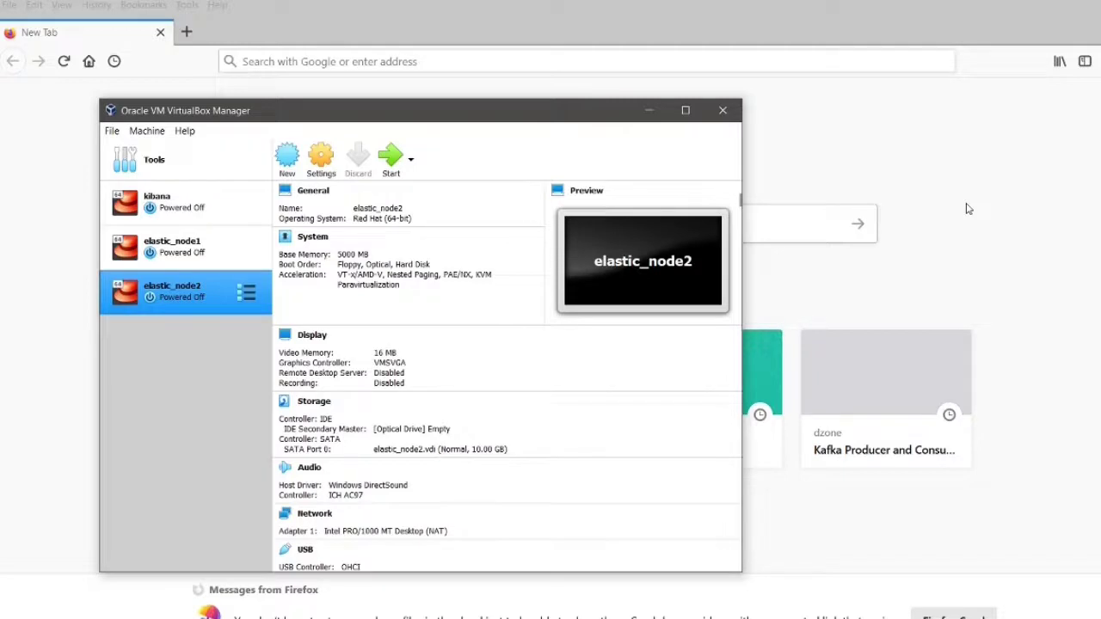
Step: Search Google for 'download ubuntu' in Firefox and open the Download Ubuntu Desktop page
left_click(534, 62)
type("download ")
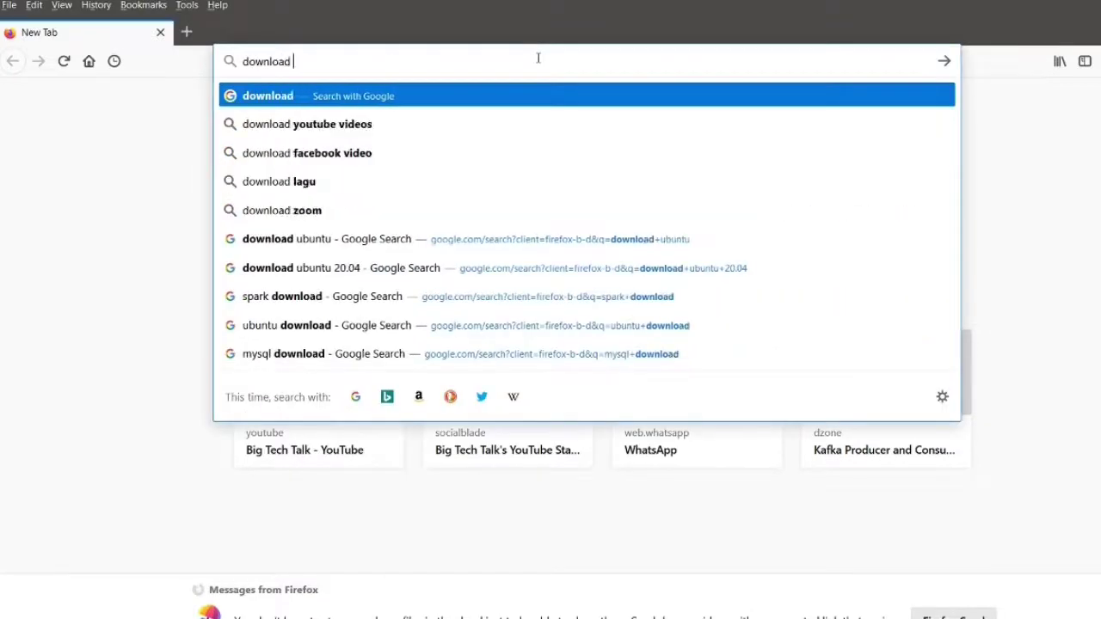
type("ubuntu")
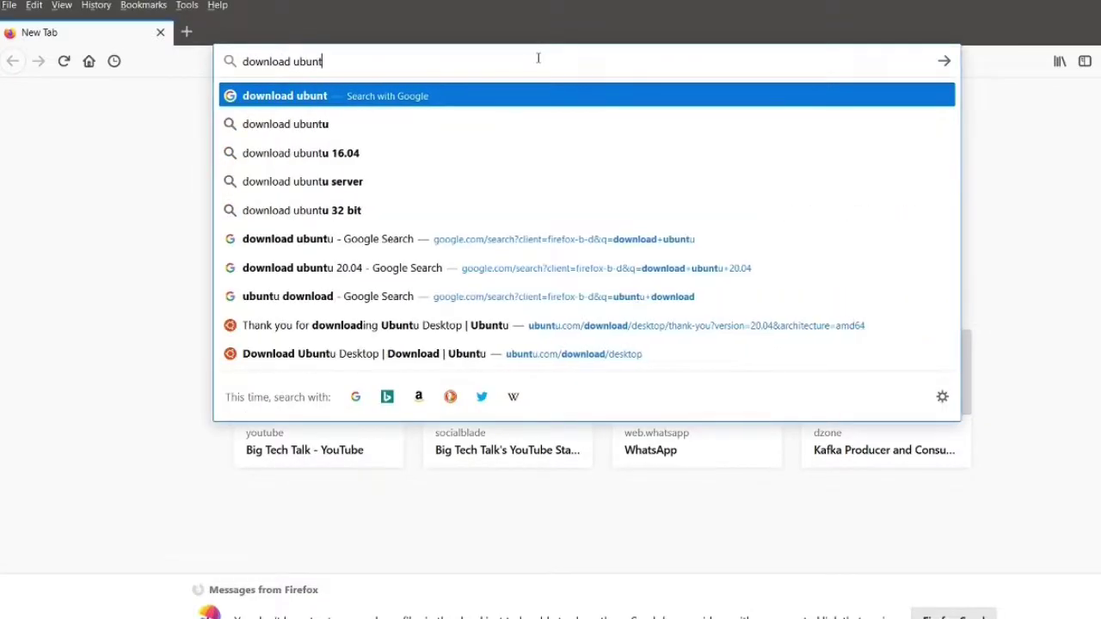
key("Return")
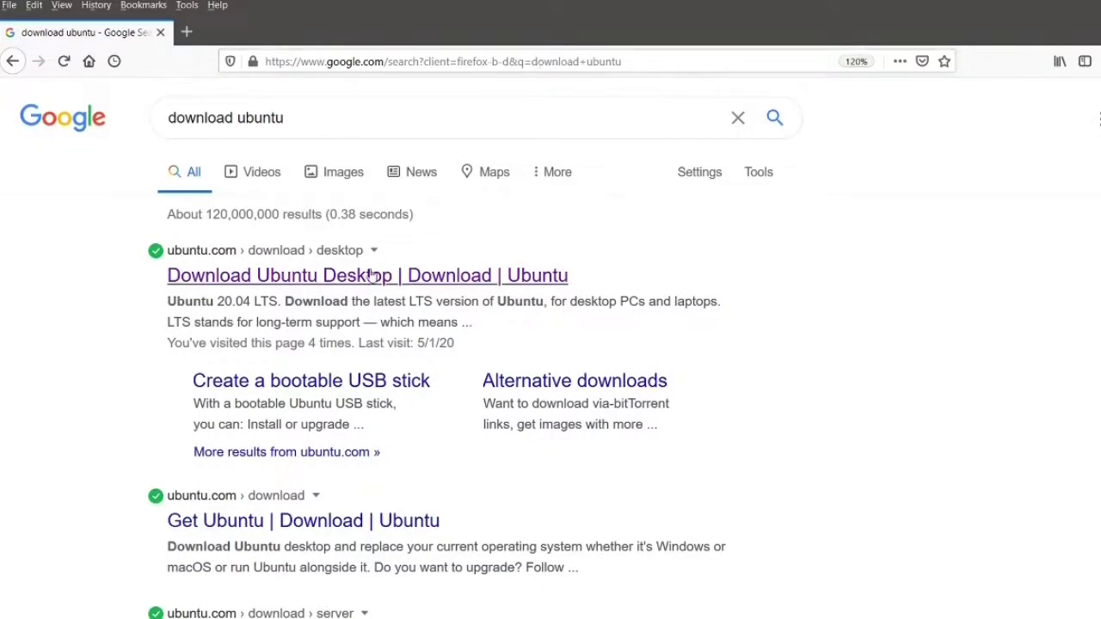
left_click(344, 282)
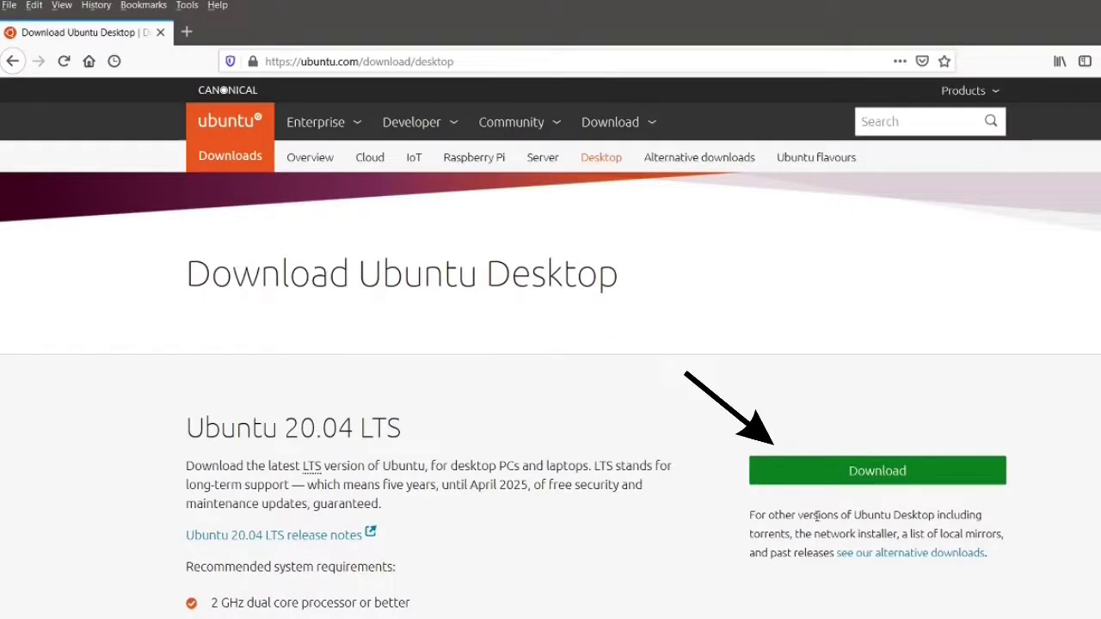
Step: Start the Ubuntu 20.04 LTS download, cancel the ISO save prompt, and return to VirtualBox
left_click(864, 476)
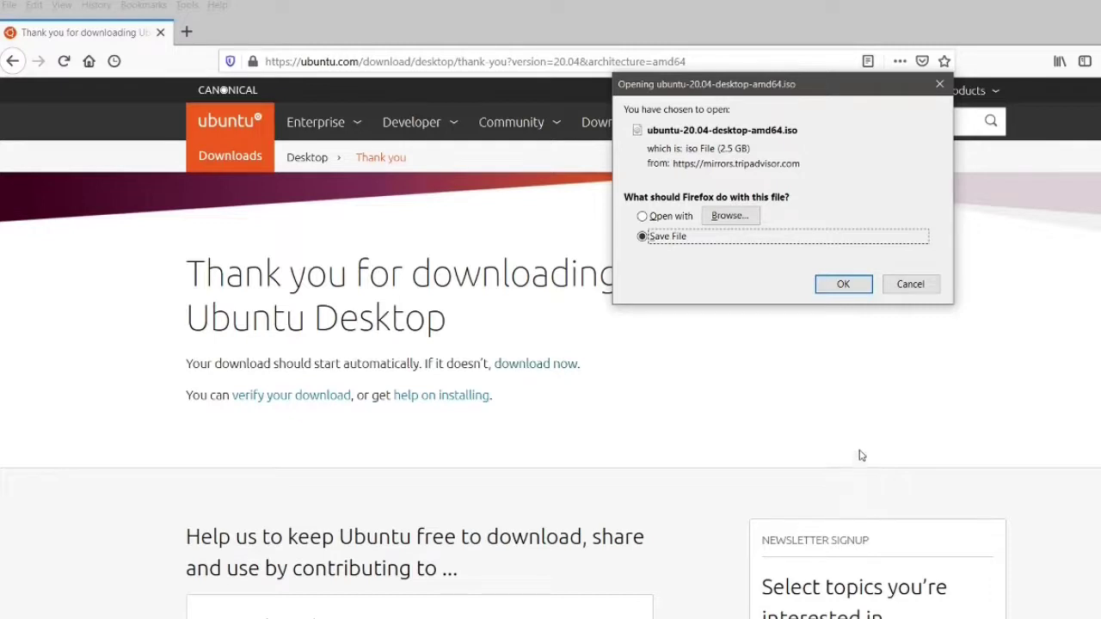
left_click(910, 283)
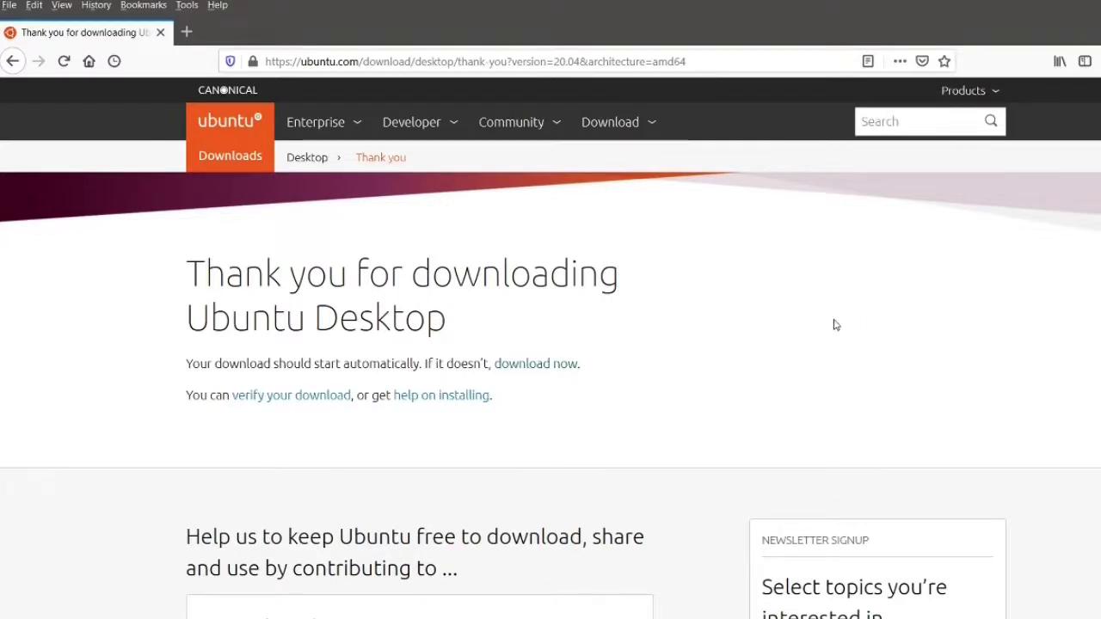
left_click(335, 618)
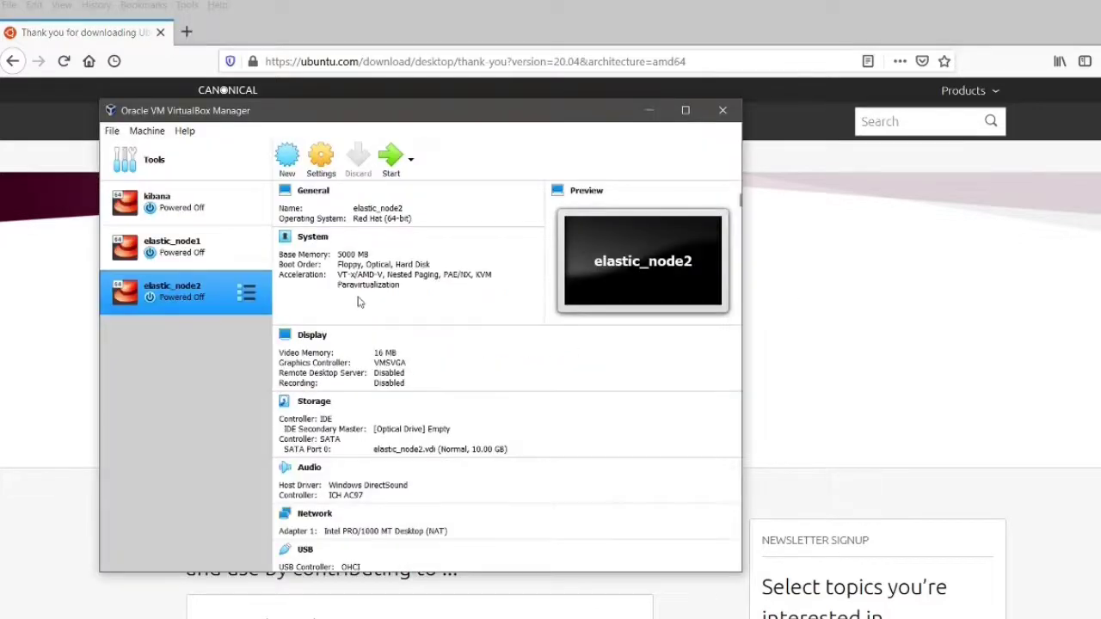
Step: Create a new machine named 'ubuntu20' of type Linux, Ubuntu (64-bit)
left_click(287, 163)
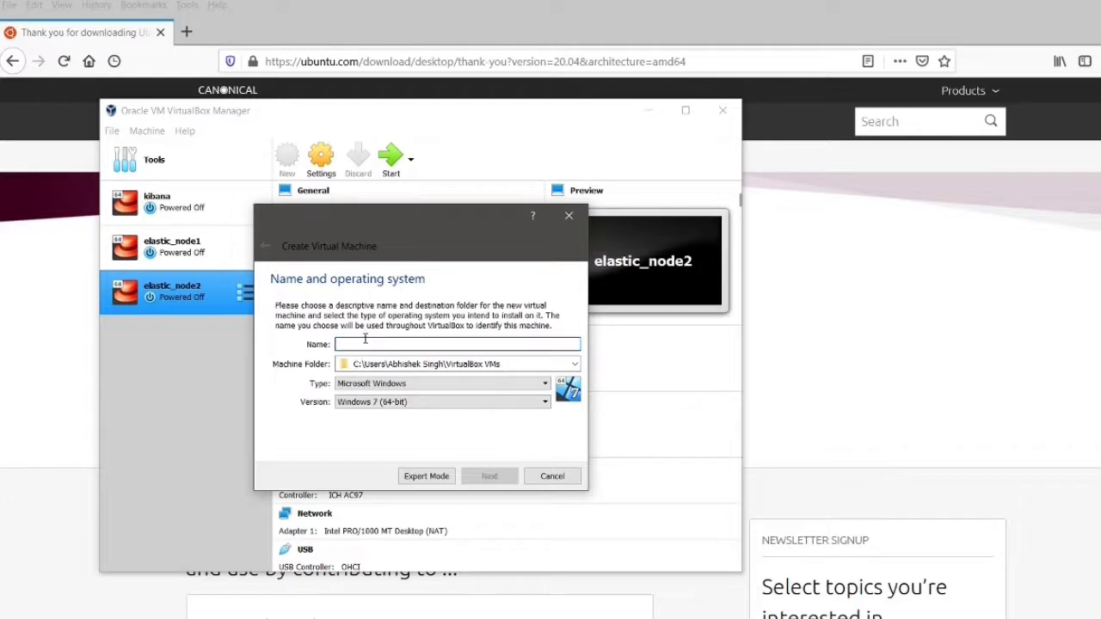
type("ub")
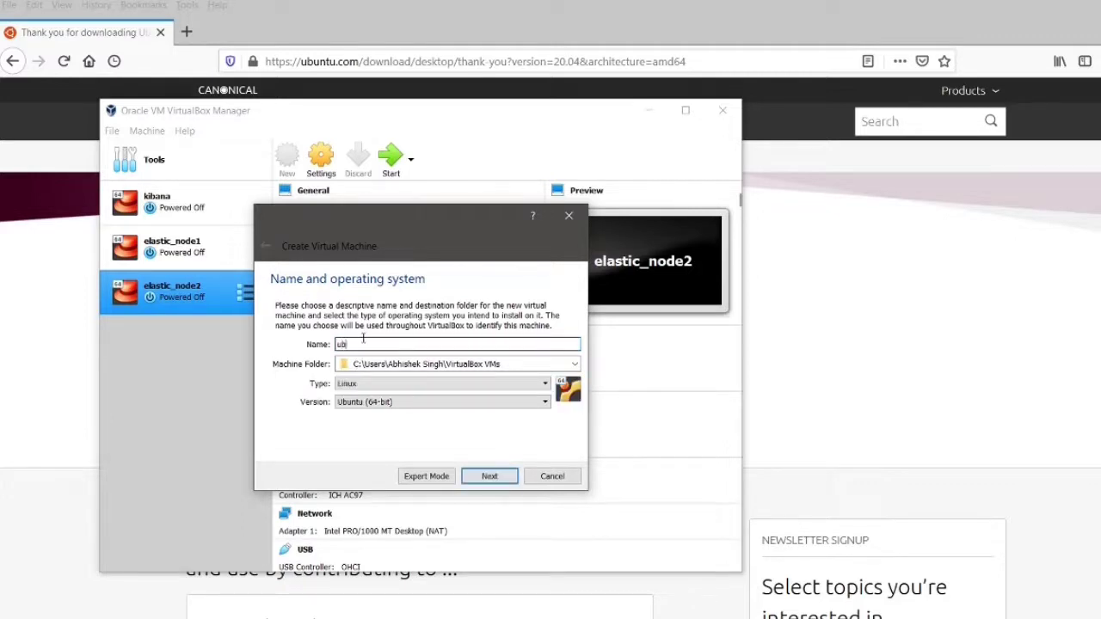
type("untu20")
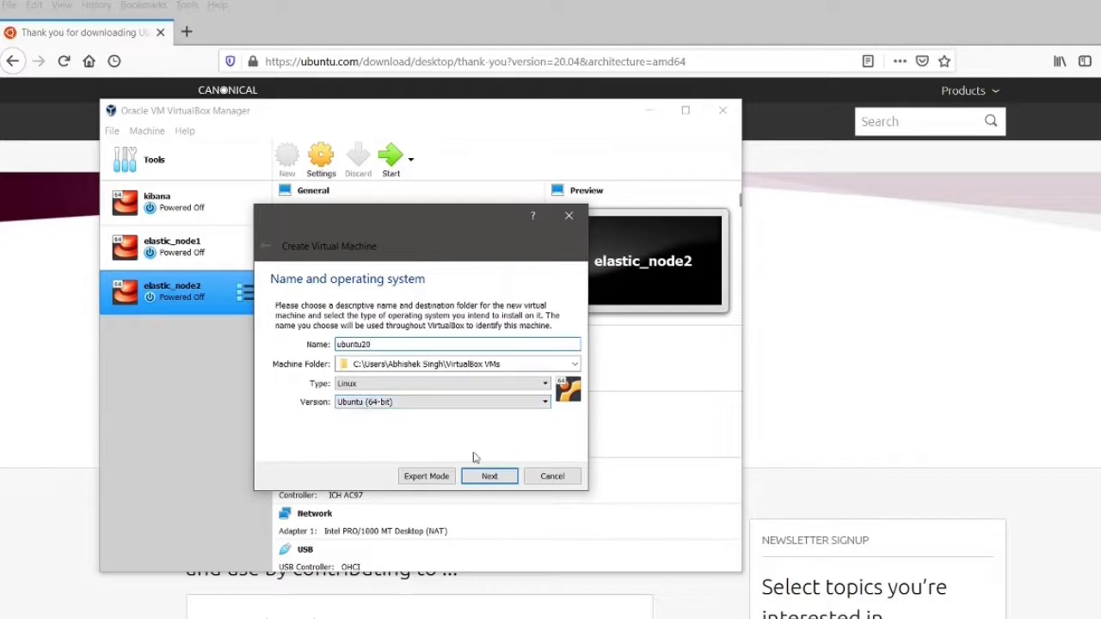
left_click(489, 477)
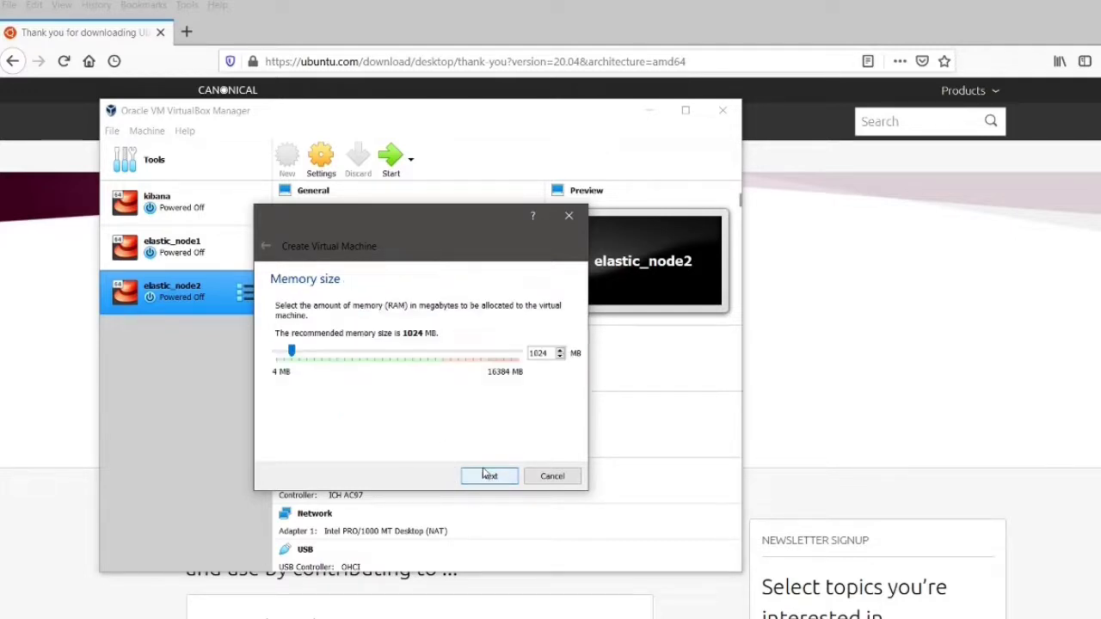
Step: Give ubuntu20 6144 MB of memory and choose to create a new virtual hard disk
double_click(542, 354)
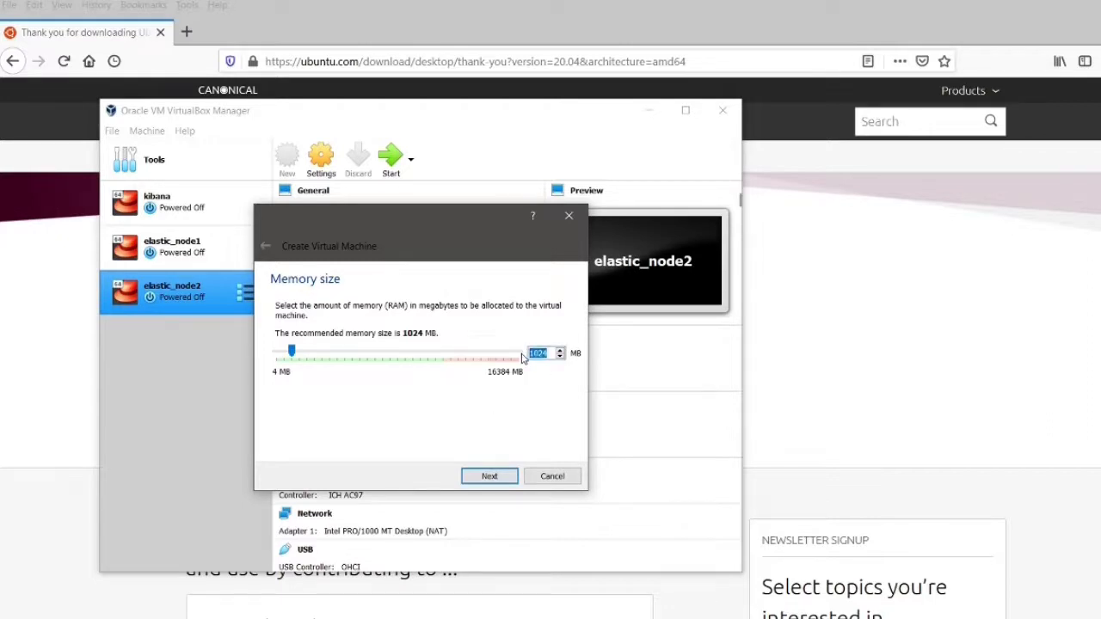
type("6144")
left_click(488, 476)
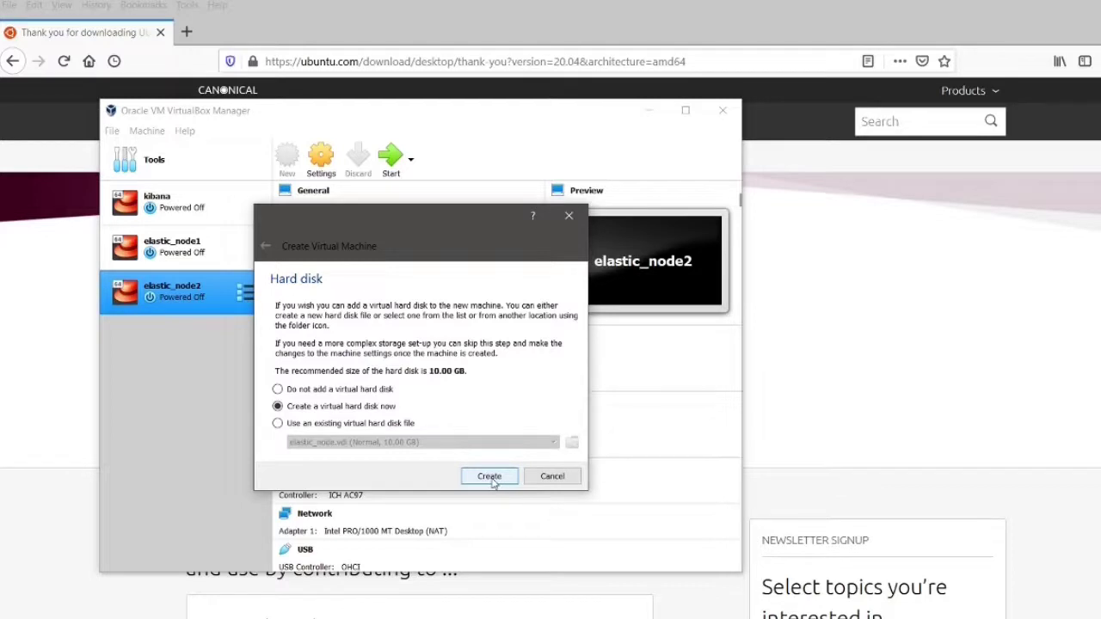
left_click(494, 482)
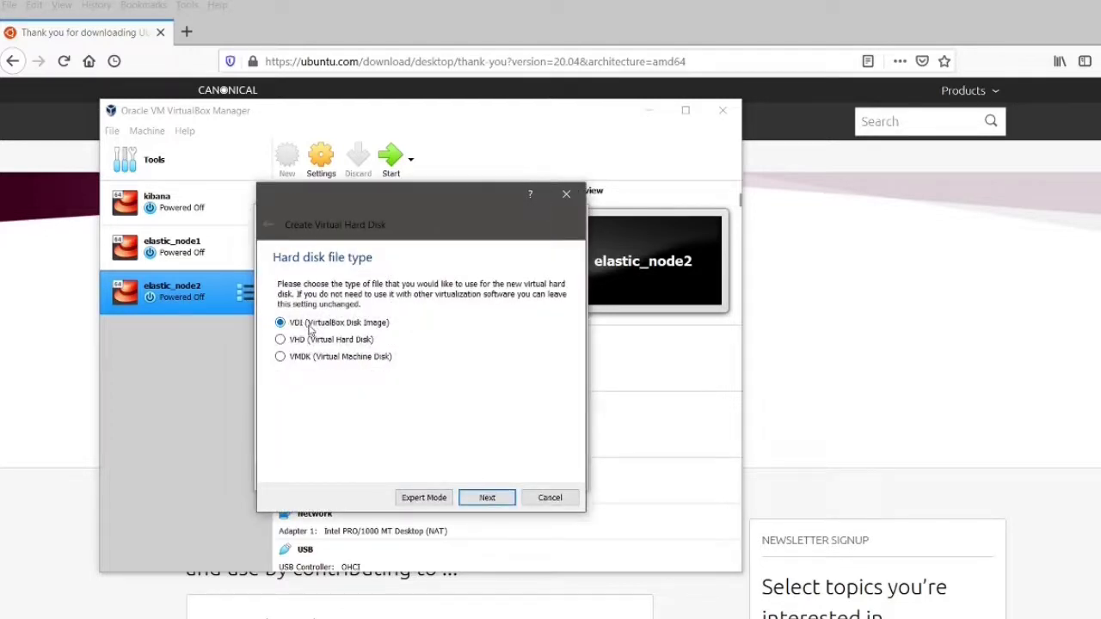
Step: Create a 20 GB dynamically allocated VDI disk, ubuntu20.vdi, for the machine
left_click(487, 498)
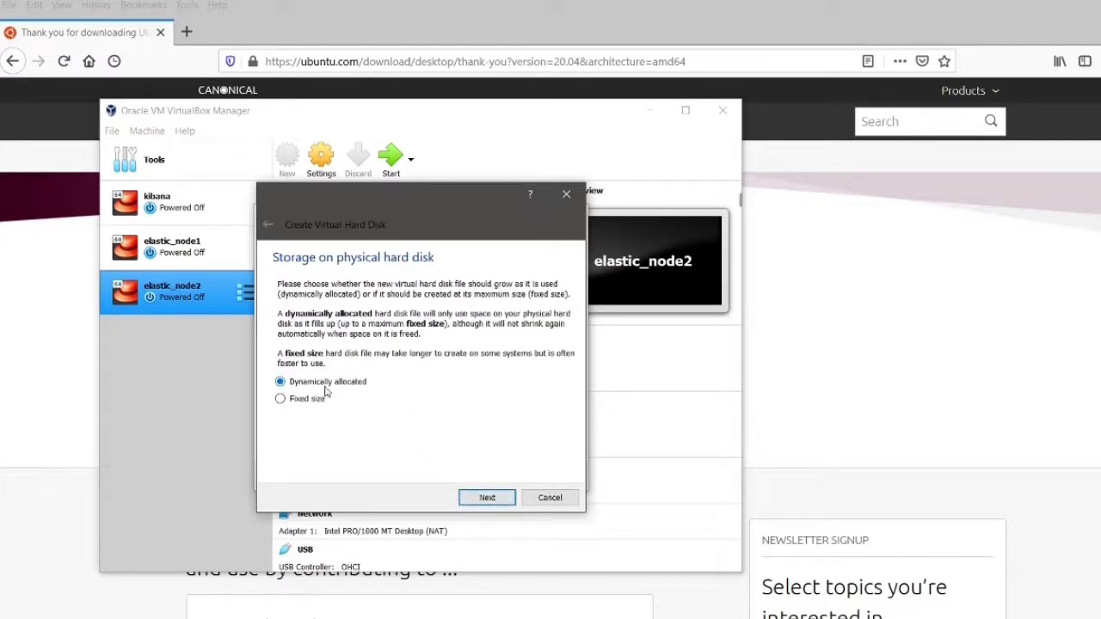
left_click(487, 499)
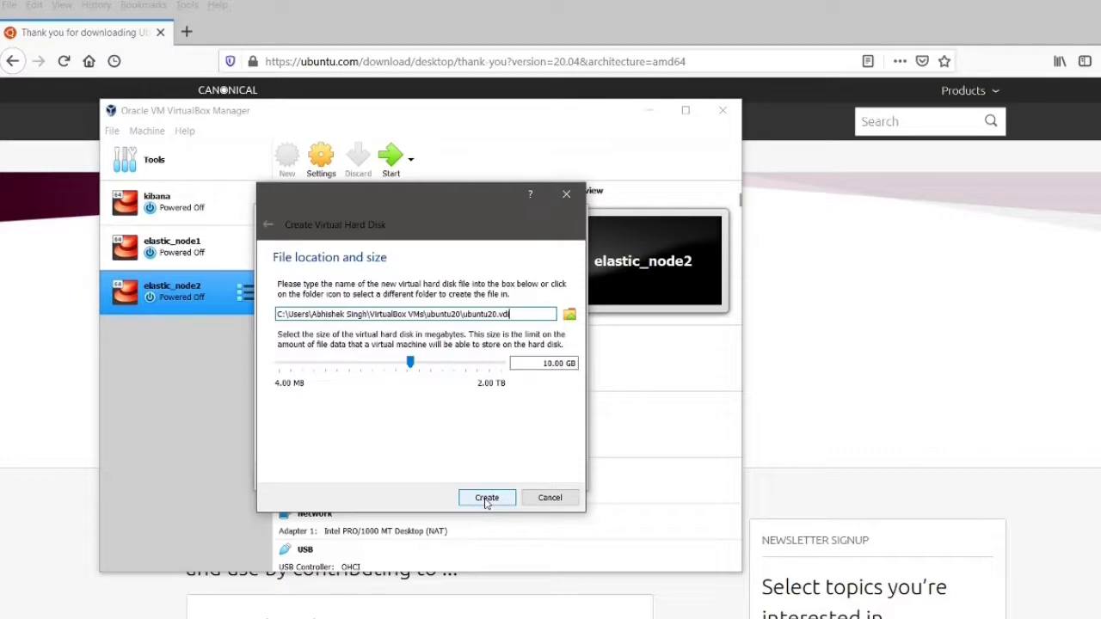
left_click(544, 364)
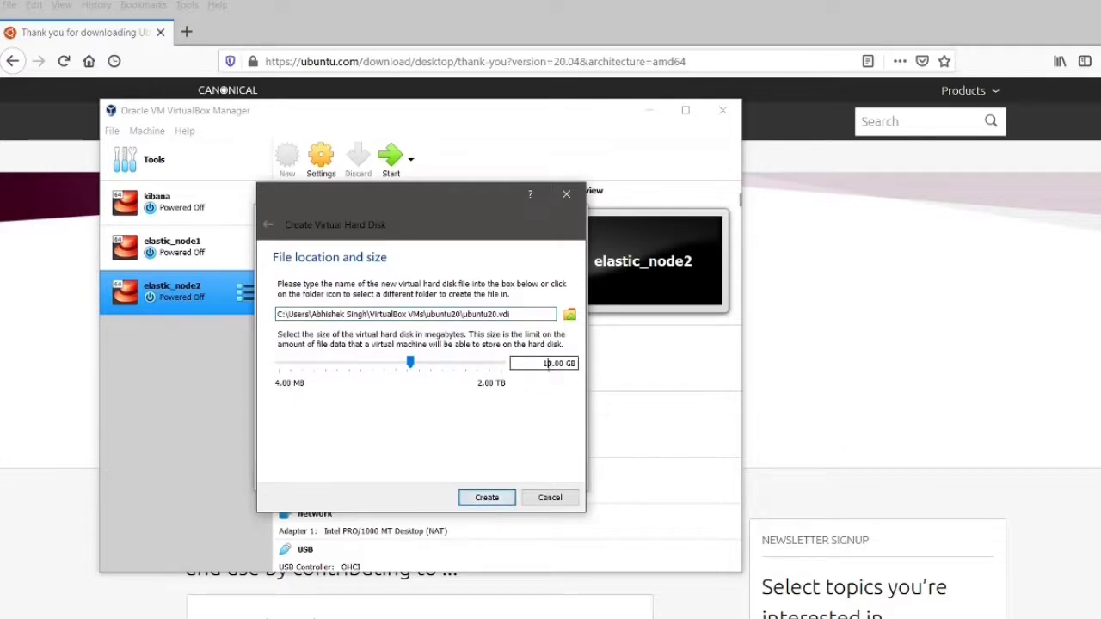
type("2")
left_click(485, 499)
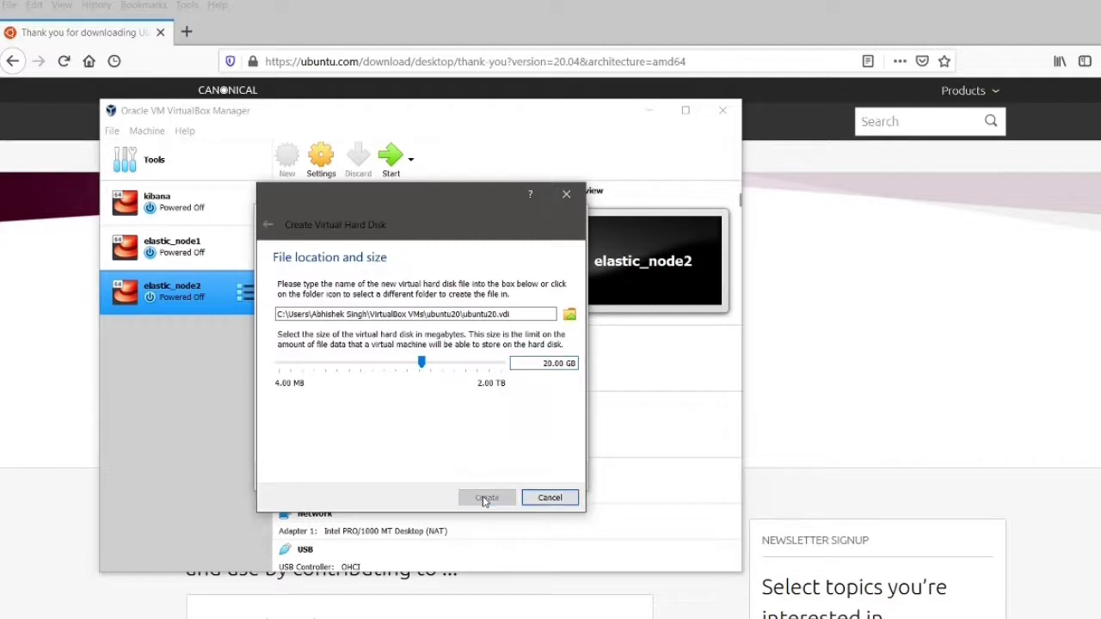
Step: Set Shared Clipboard and Drag'n'Drop to Bidirectional in ubuntu20's General > Advanced settings
left_click(323, 166)
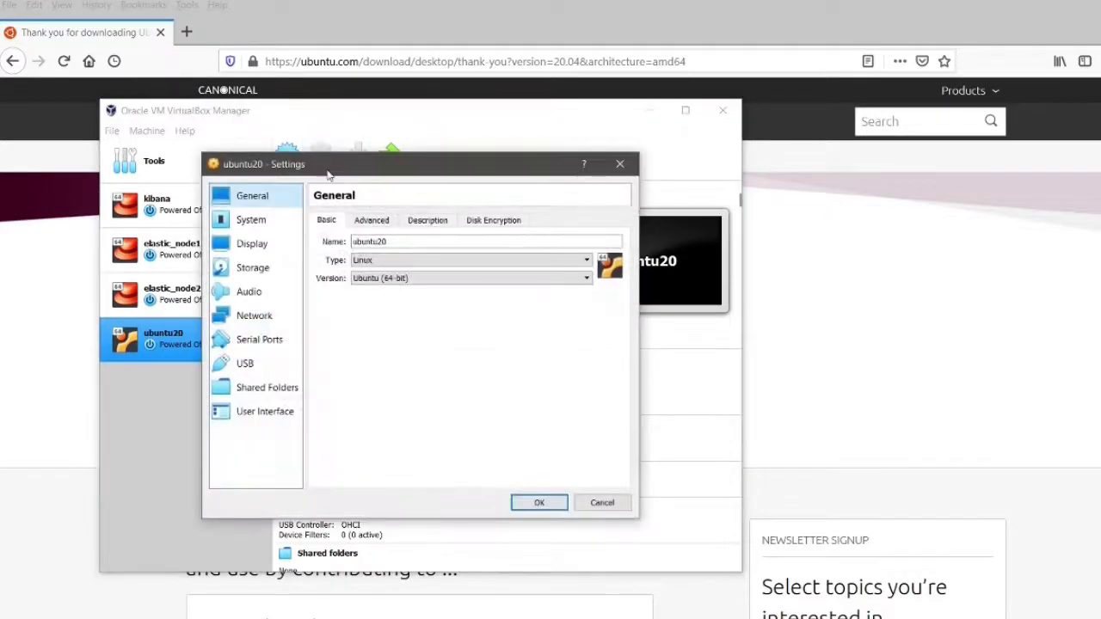
left_click(374, 223)
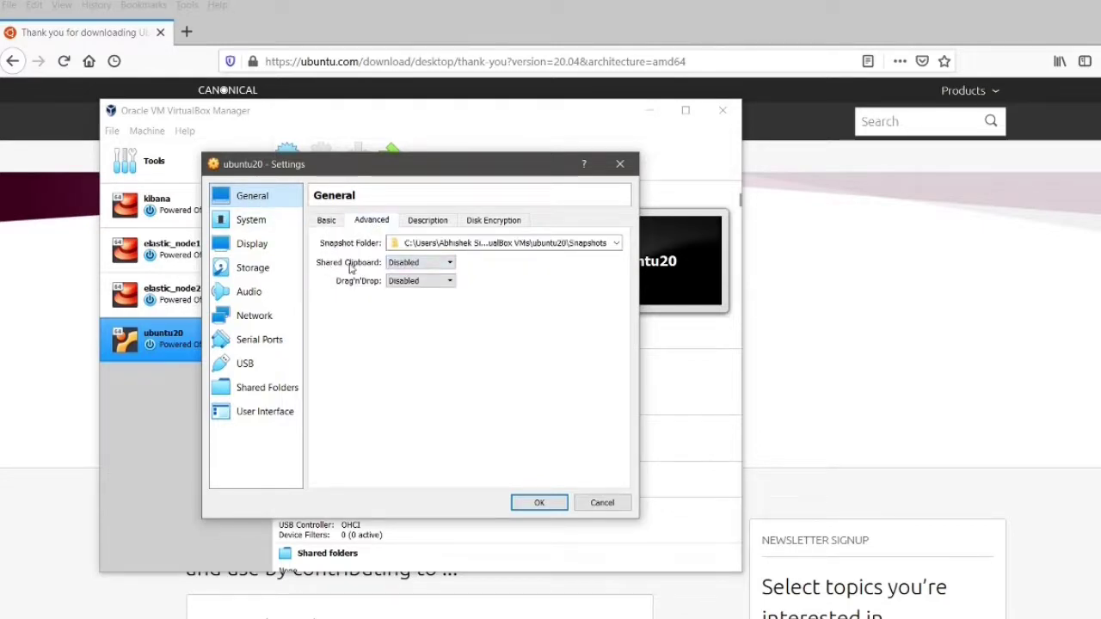
left_click(410, 264)
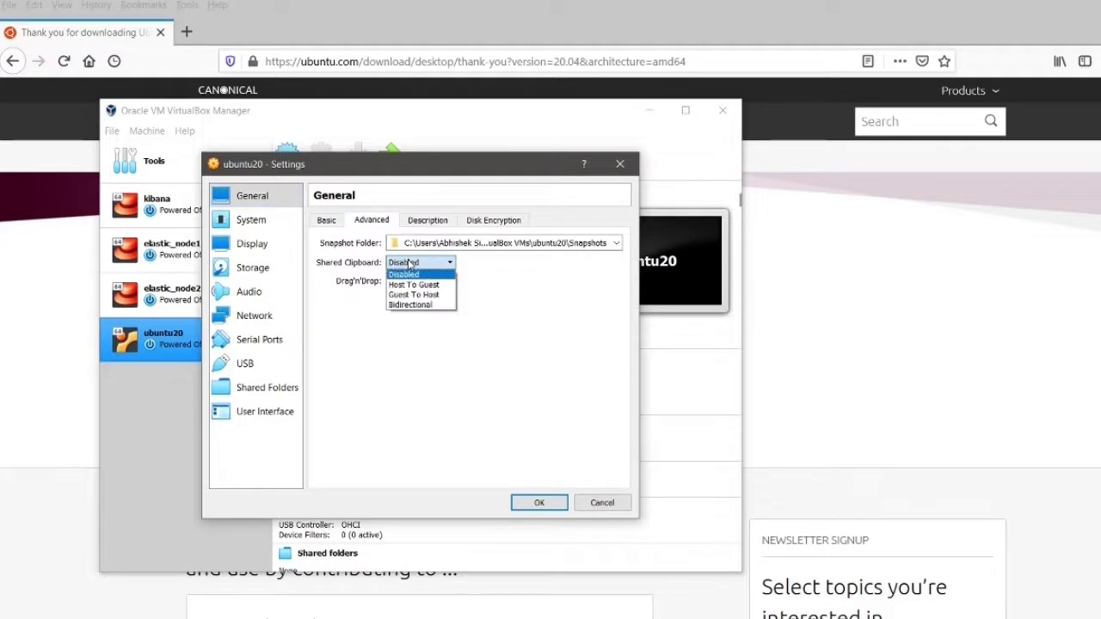
left_click(410, 305)
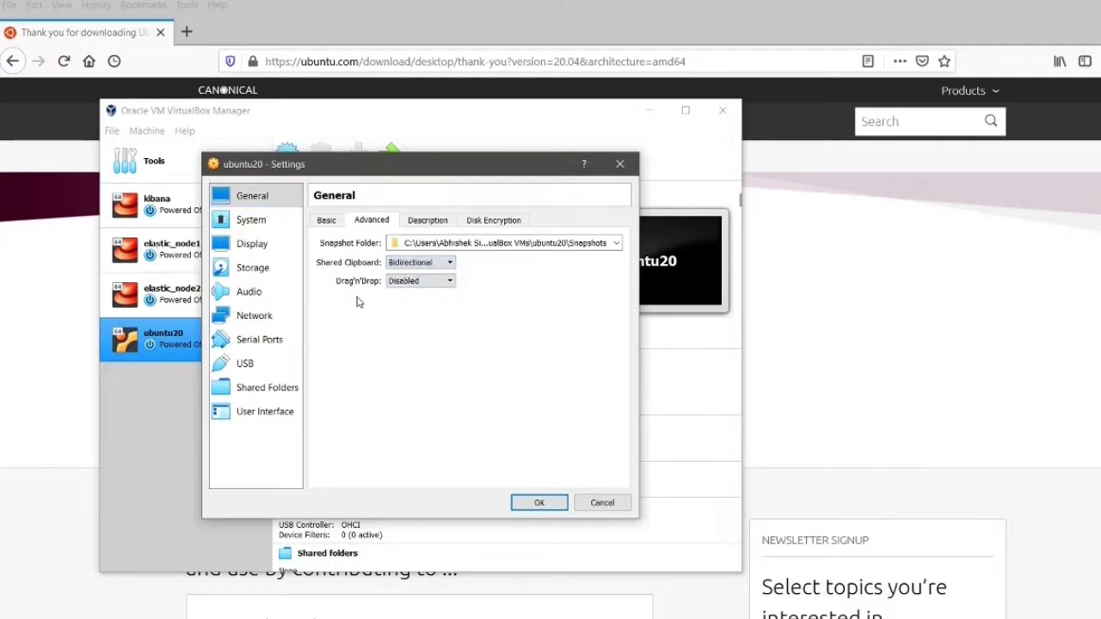
left_click(410, 281)
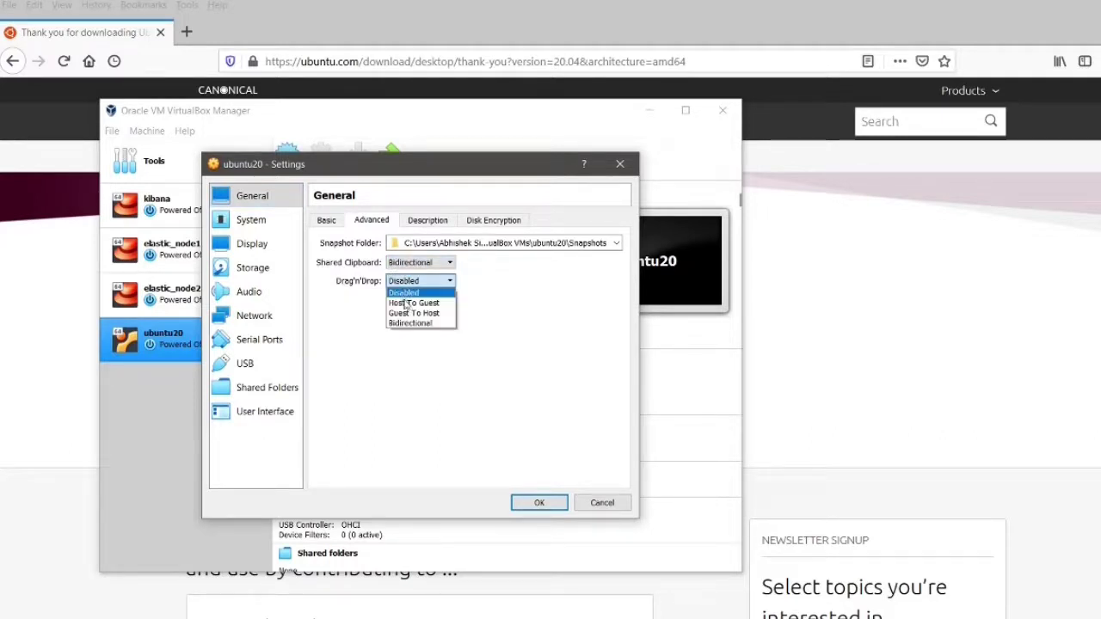
left_click(404, 324)
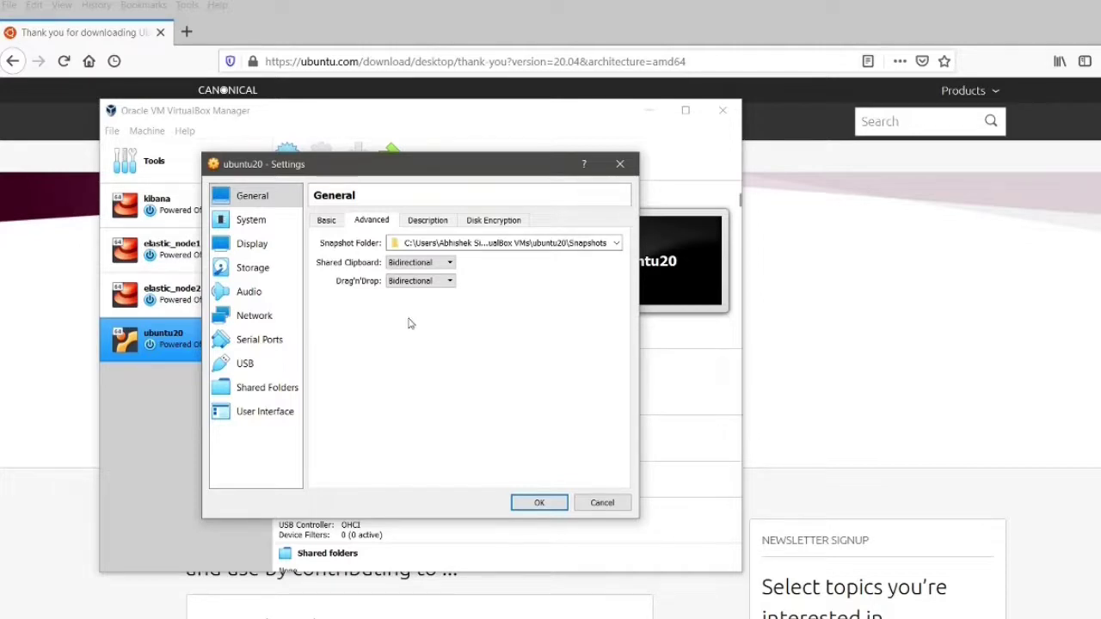
left_click(540, 502)
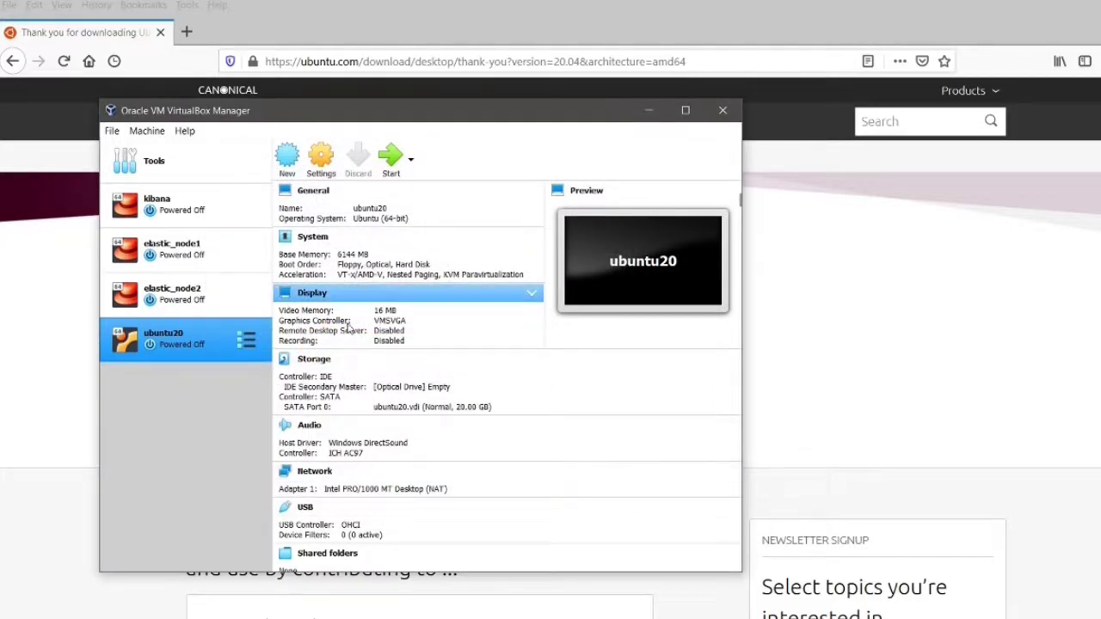
Step: Start ubuntu20, booting from the newly added ubuntu-20.04-desktop-amd64.iso image
left_click(394, 168)
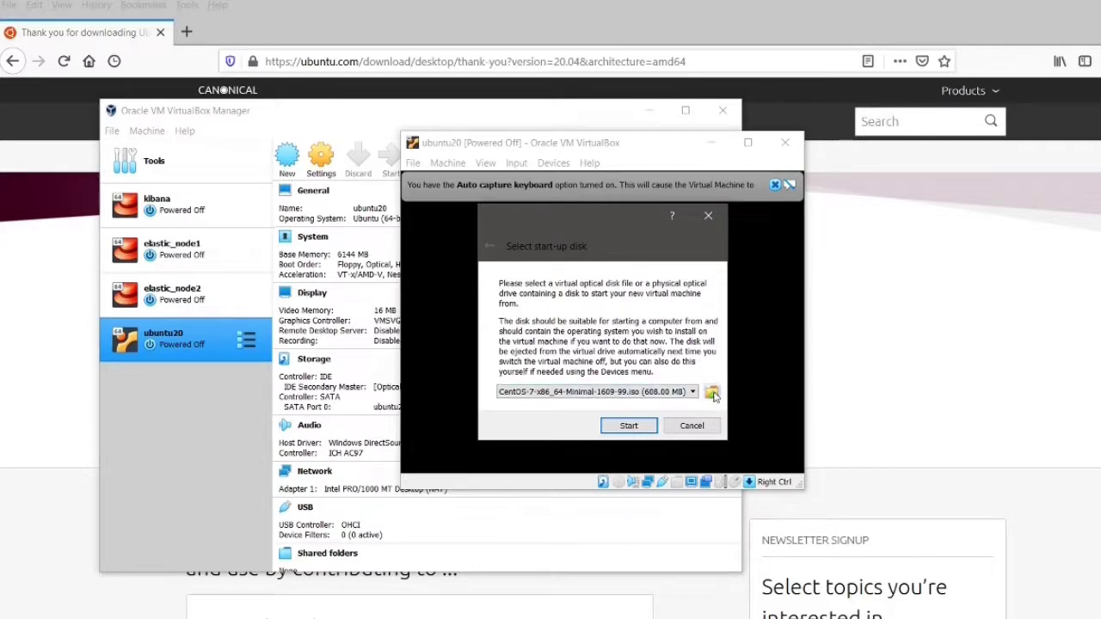
left_click(712, 394)
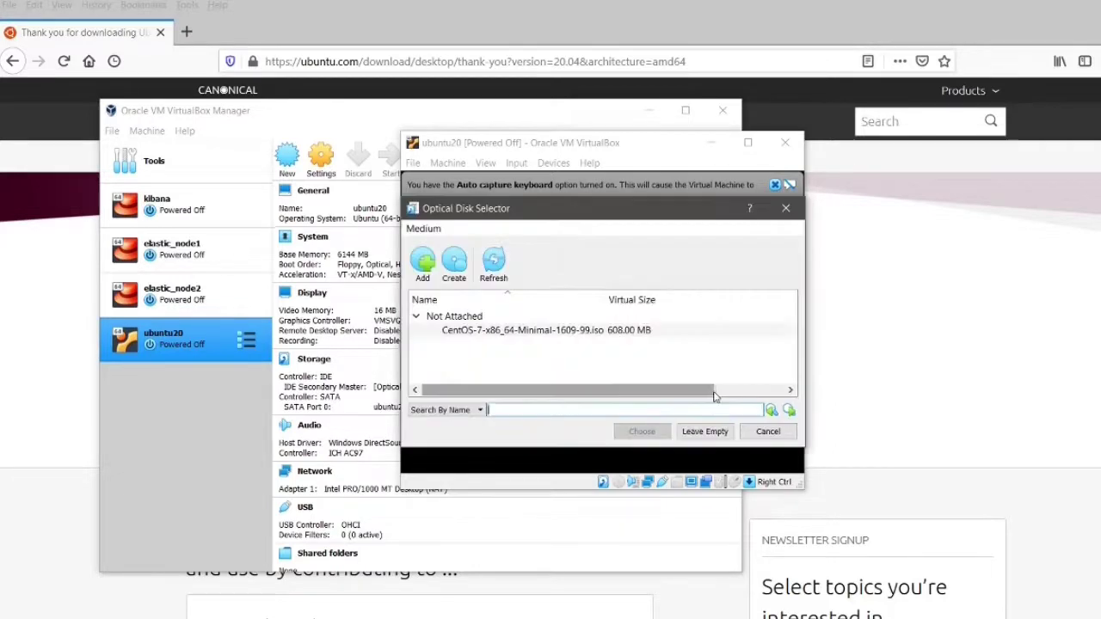
left_click(423, 268)
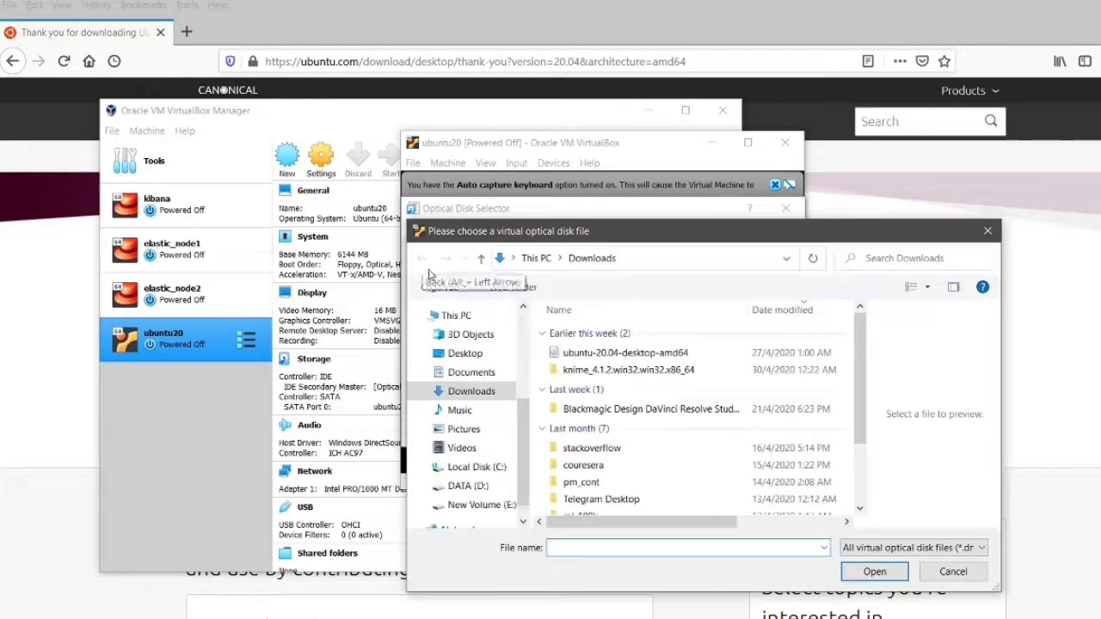
left_click(605, 356)
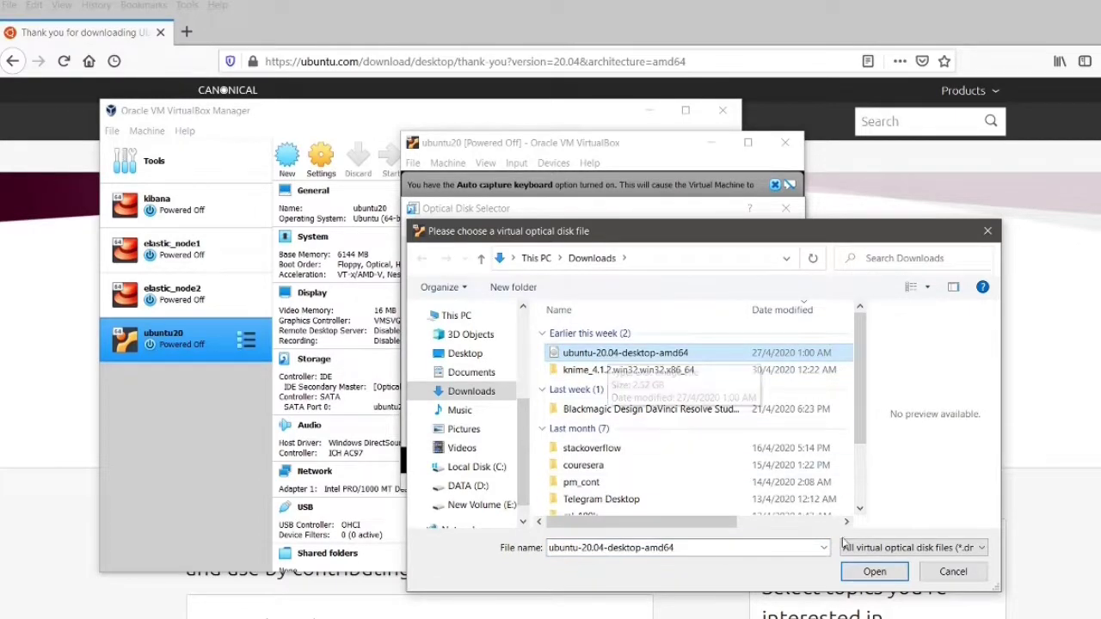
left_click(875, 571)
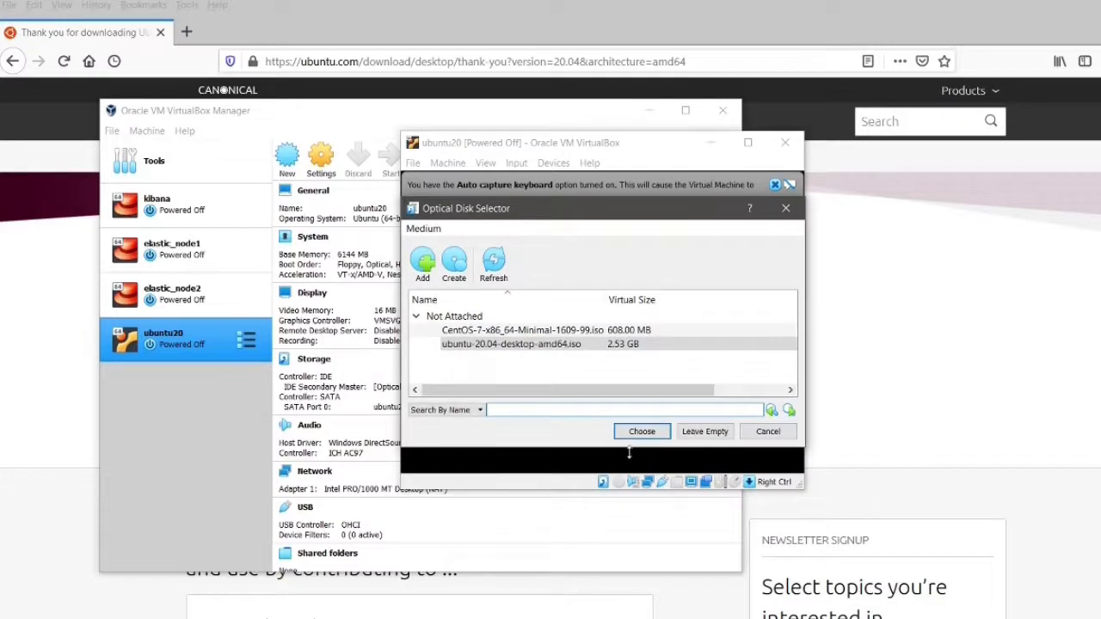
left_click(641, 432)
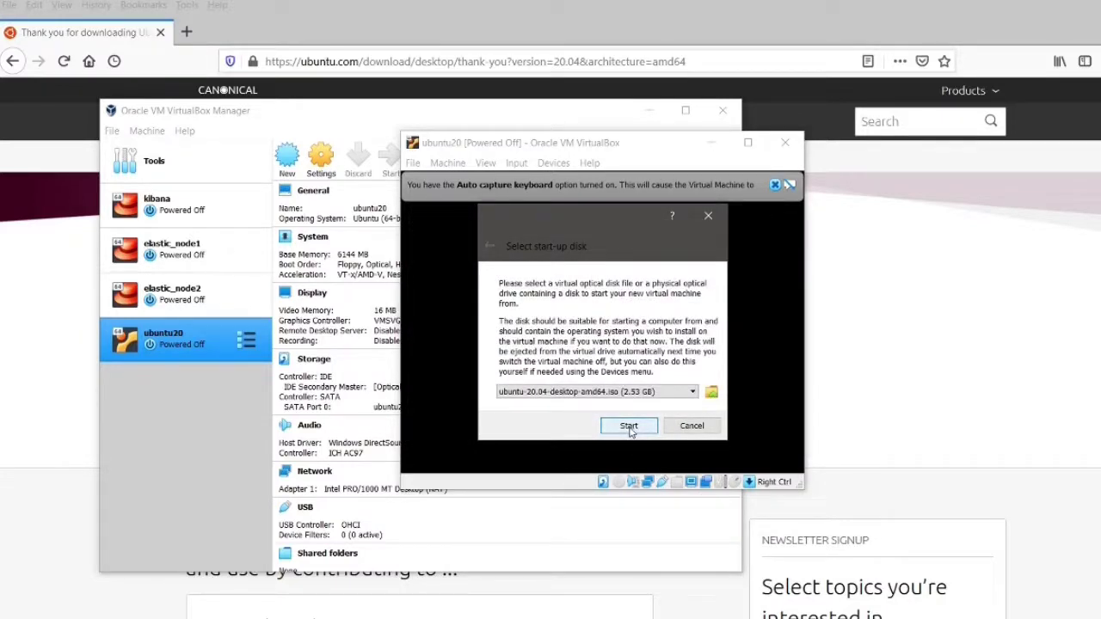
left_click(625, 429)
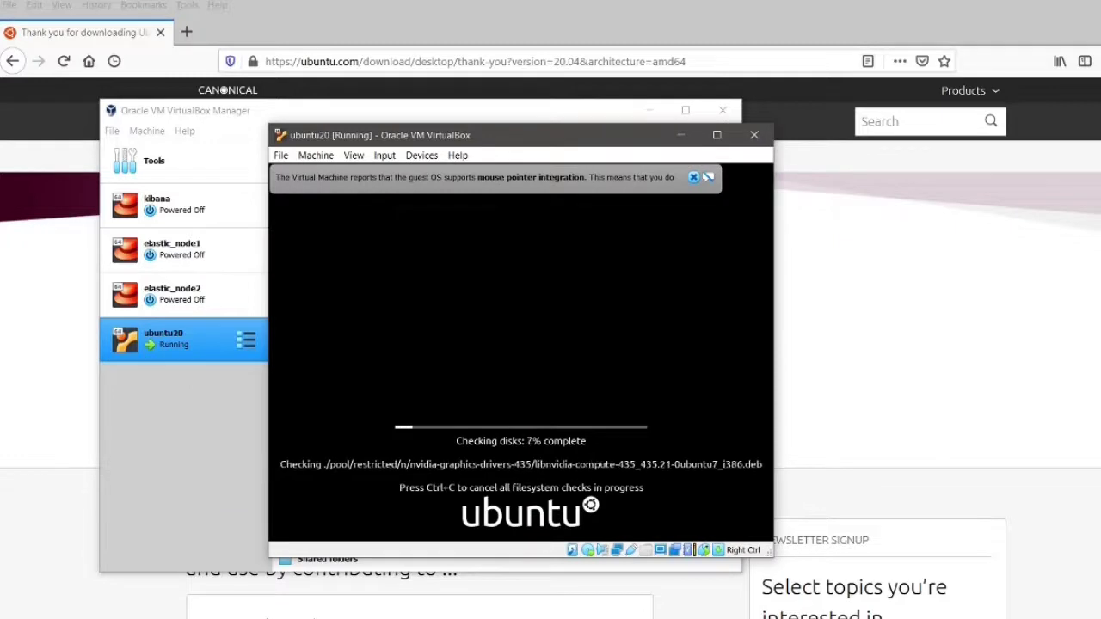
Step: Dismiss the mouse pointer integration notice in the running VM
left_click(693, 177)
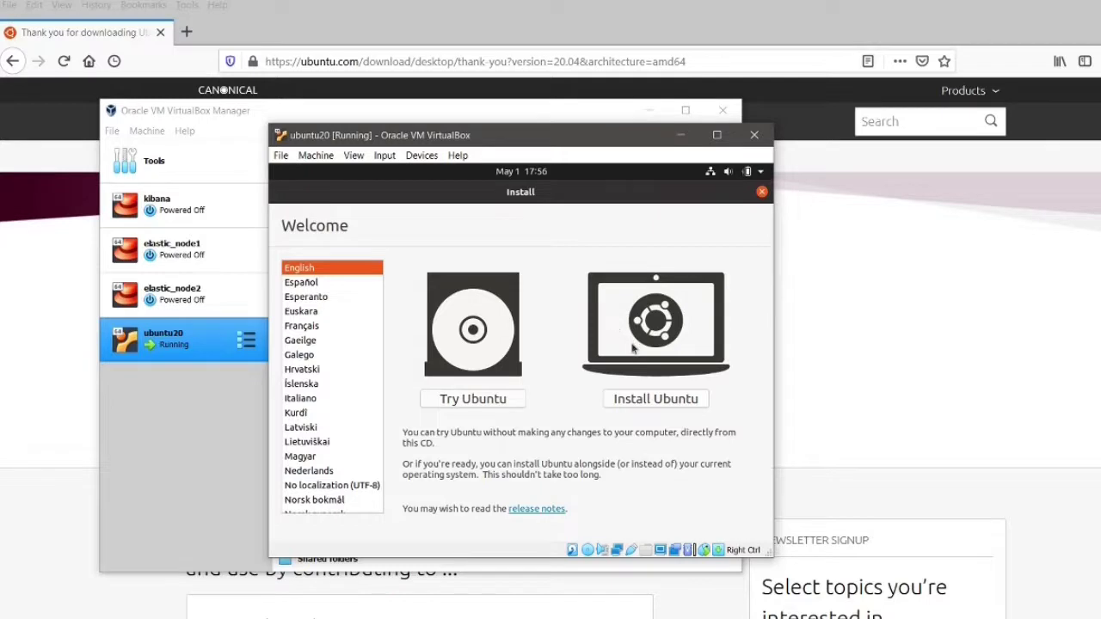
Step: Choose Install Ubuntu with an English (US) keyboard, without downloading updates during installation
left_click(652, 404)
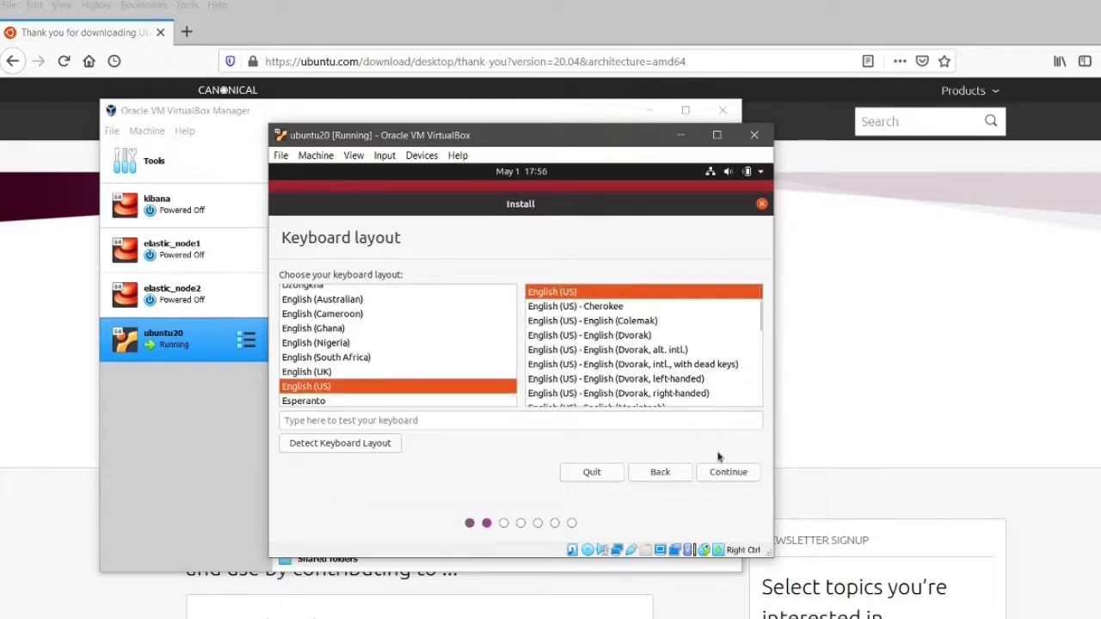
left_click(727, 472)
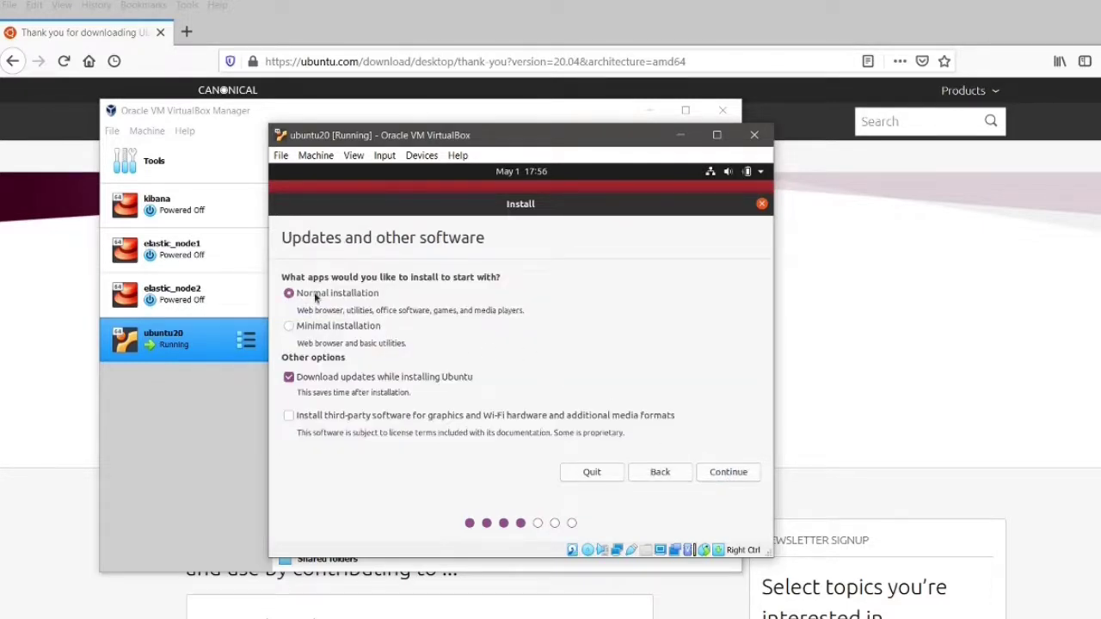
left_click(289, 378)
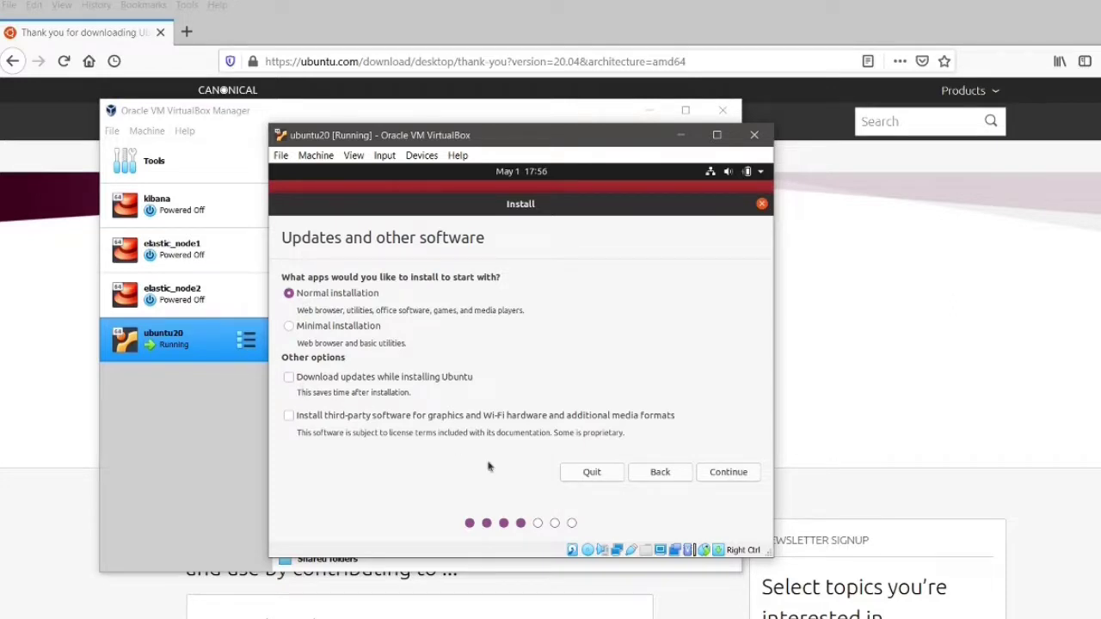
left_click(728, 478)
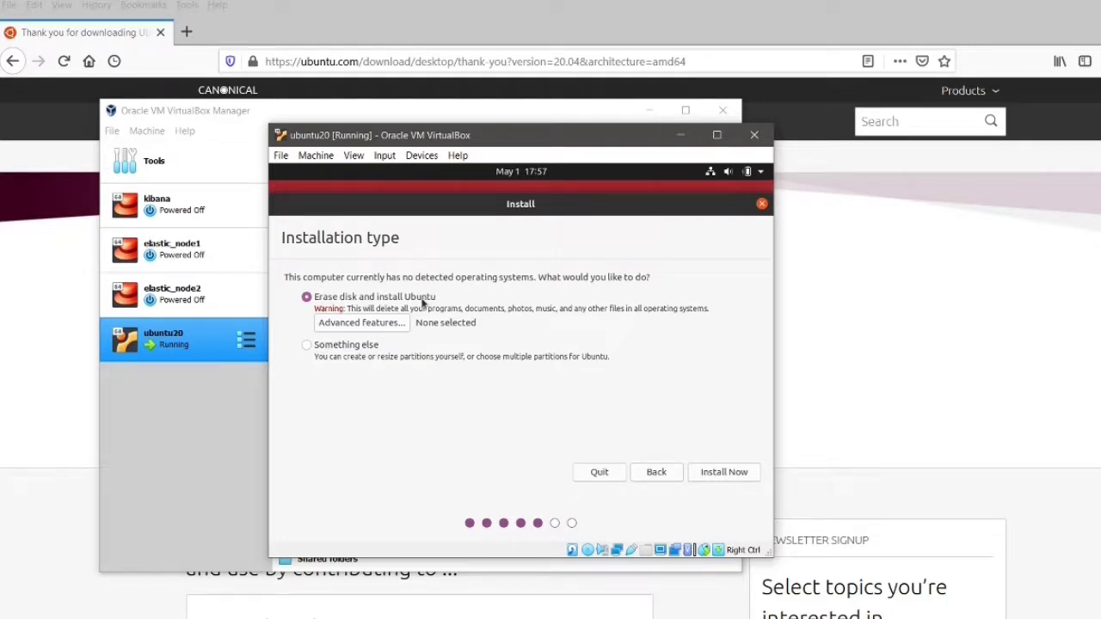
Step: Erase the disk for Ubuntu, confirm the disk changes, and set the time zone to Kolkata
left_click(724, 475)
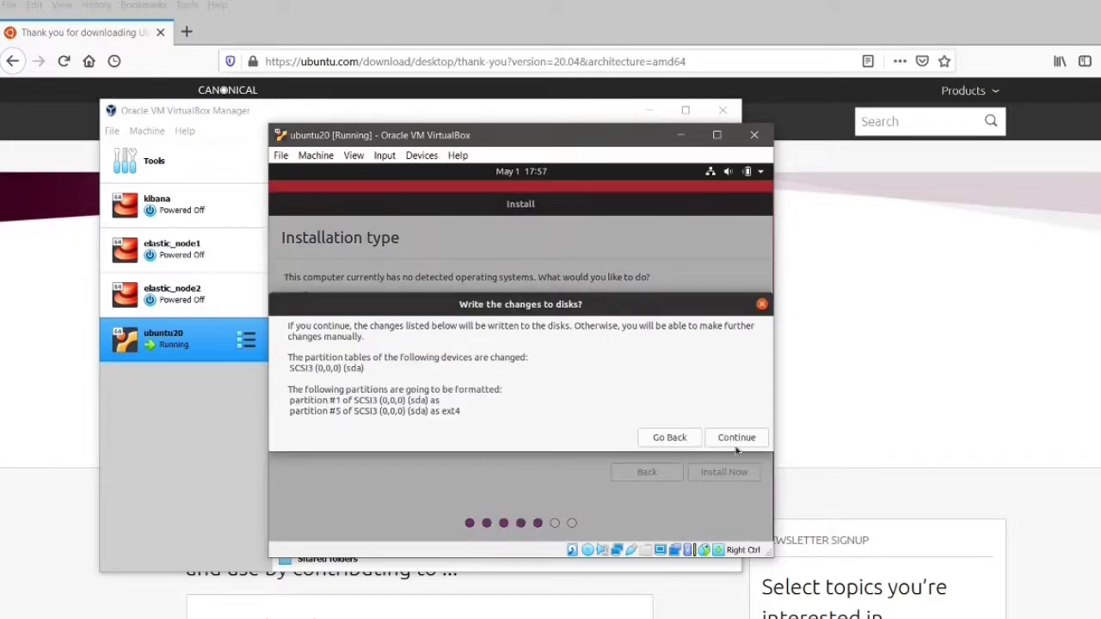
left_click(736, 440)
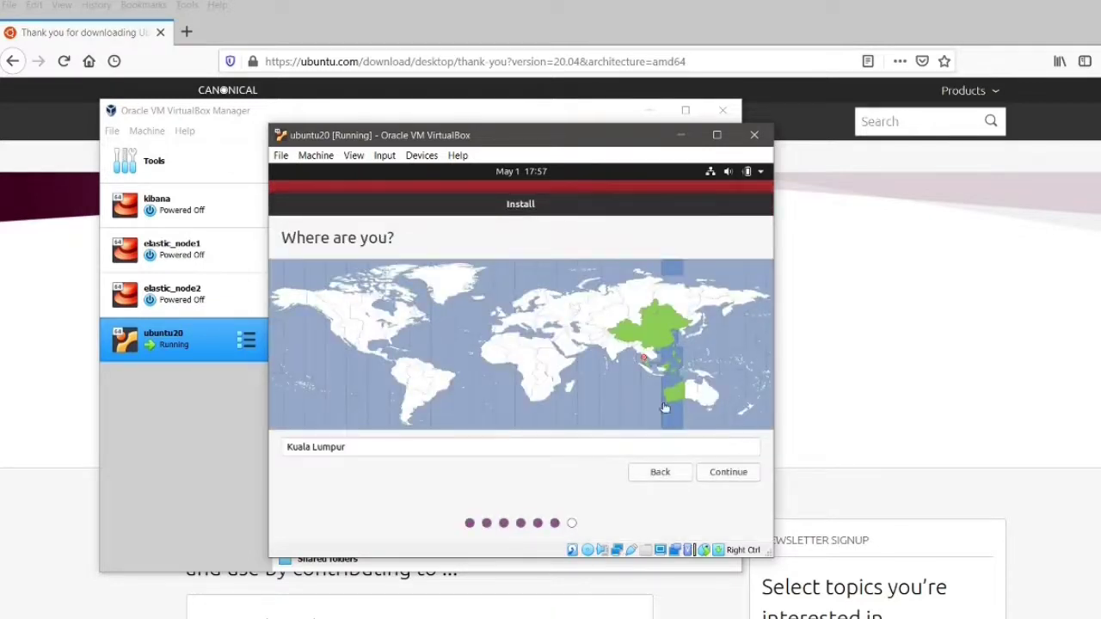
left_click(614, 356)
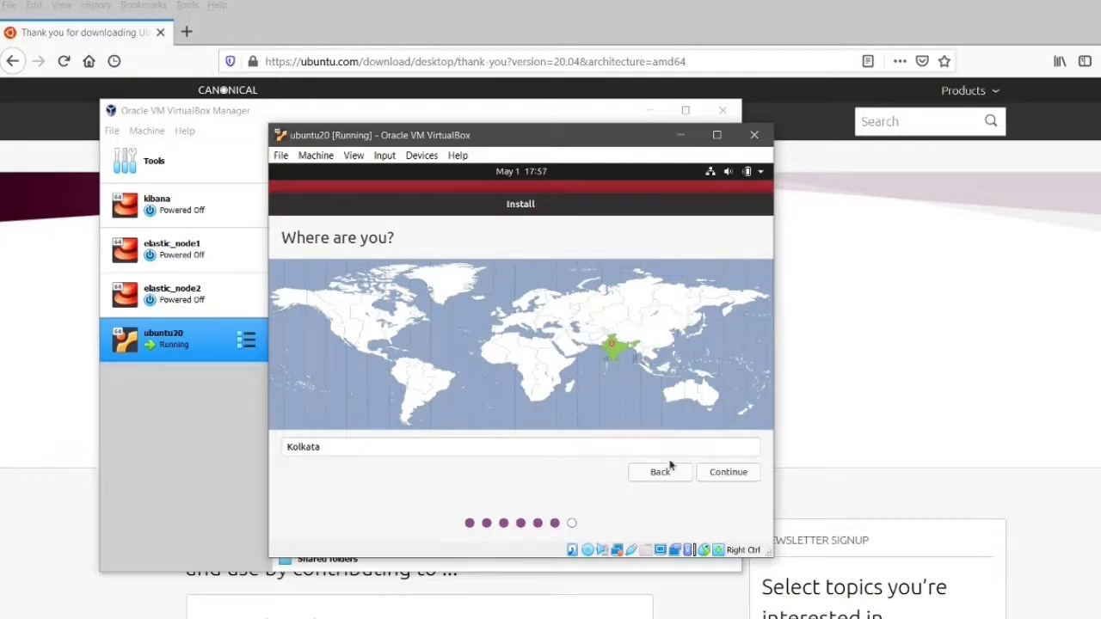
left_click(727, 473)
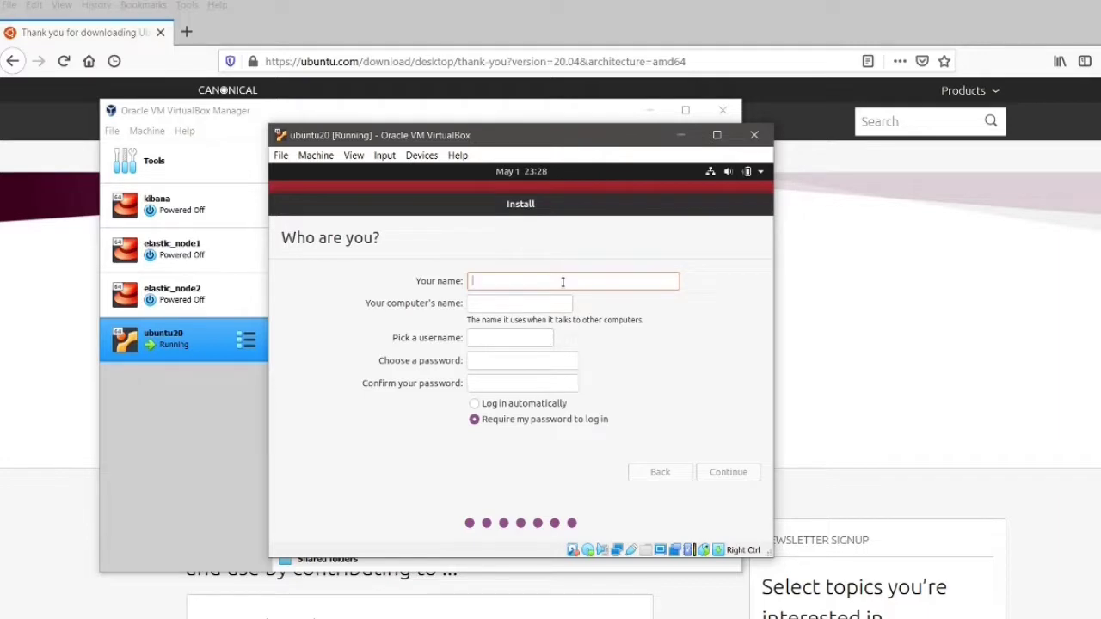
Step: Create the 'ubuntu' user with a confirmed password and automatic login, then begin installing
type("ubuntu")
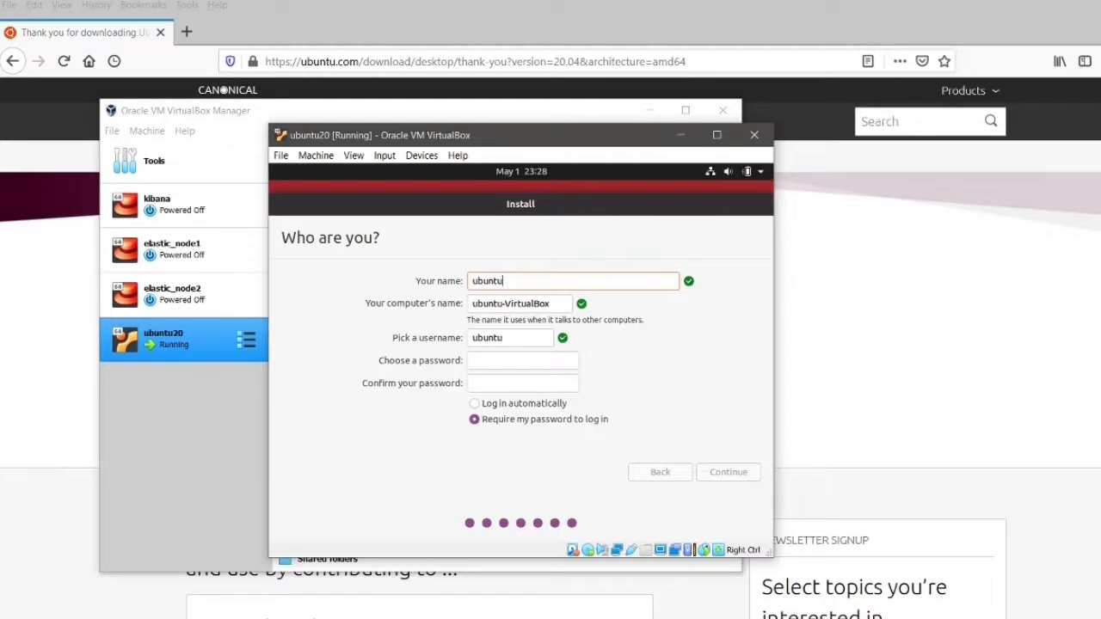
left_click(527, 361)
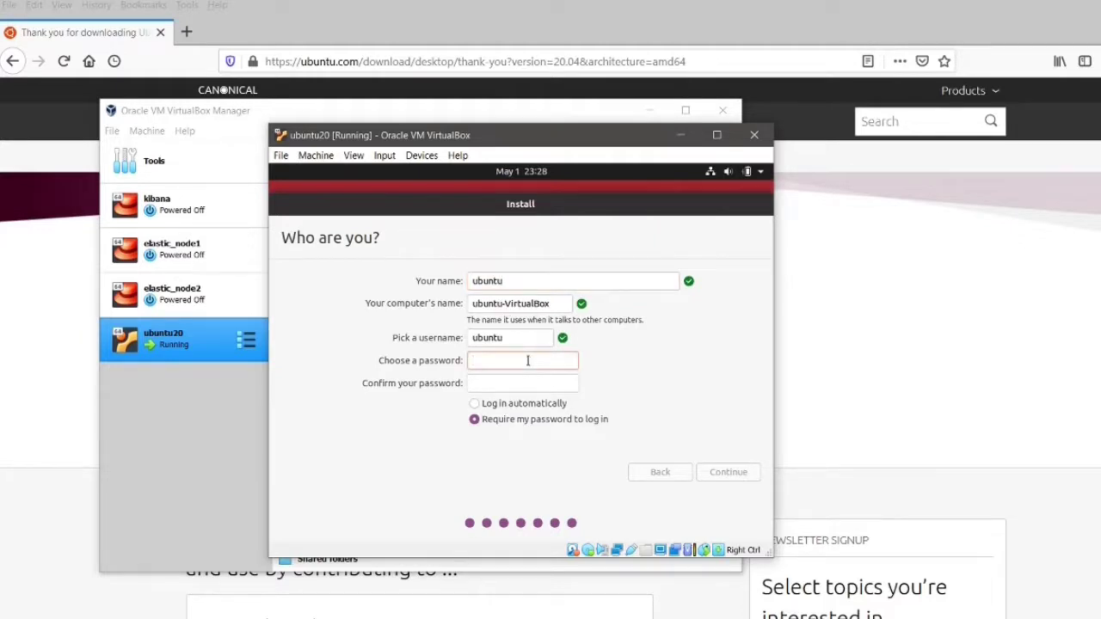
type("ubuntu1234")
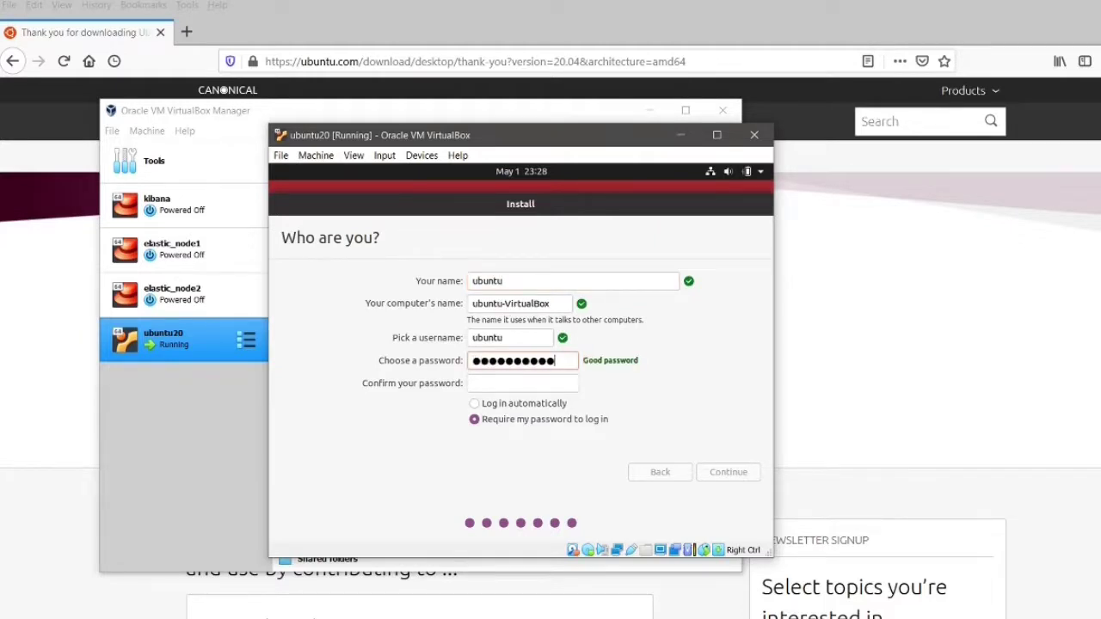
key("Tab")
type("ubuntu1234")
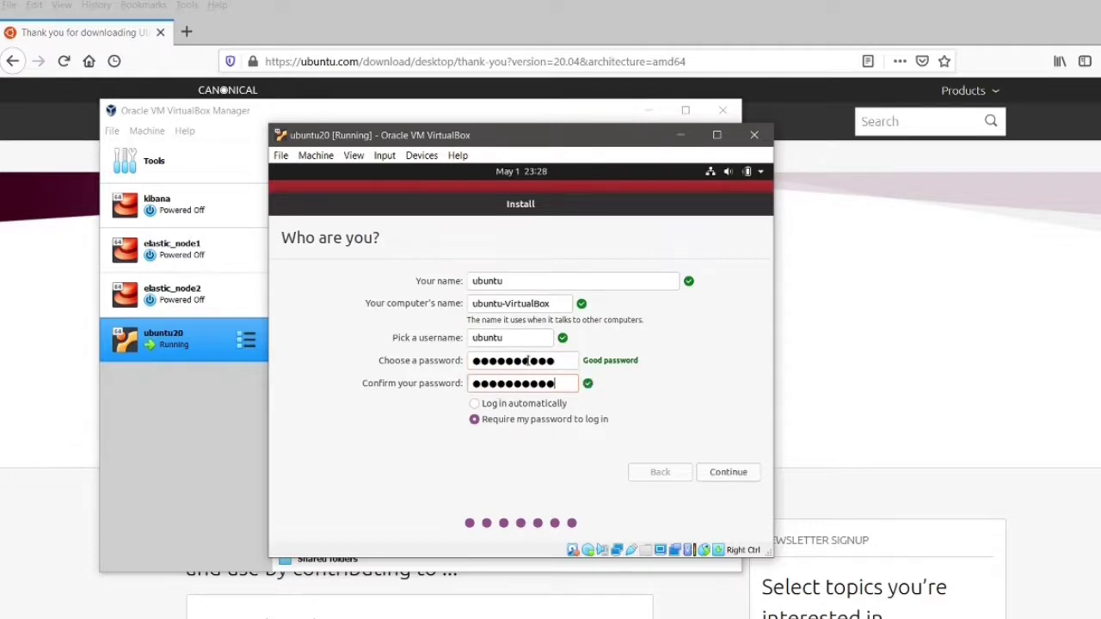
left_click(475, 405)
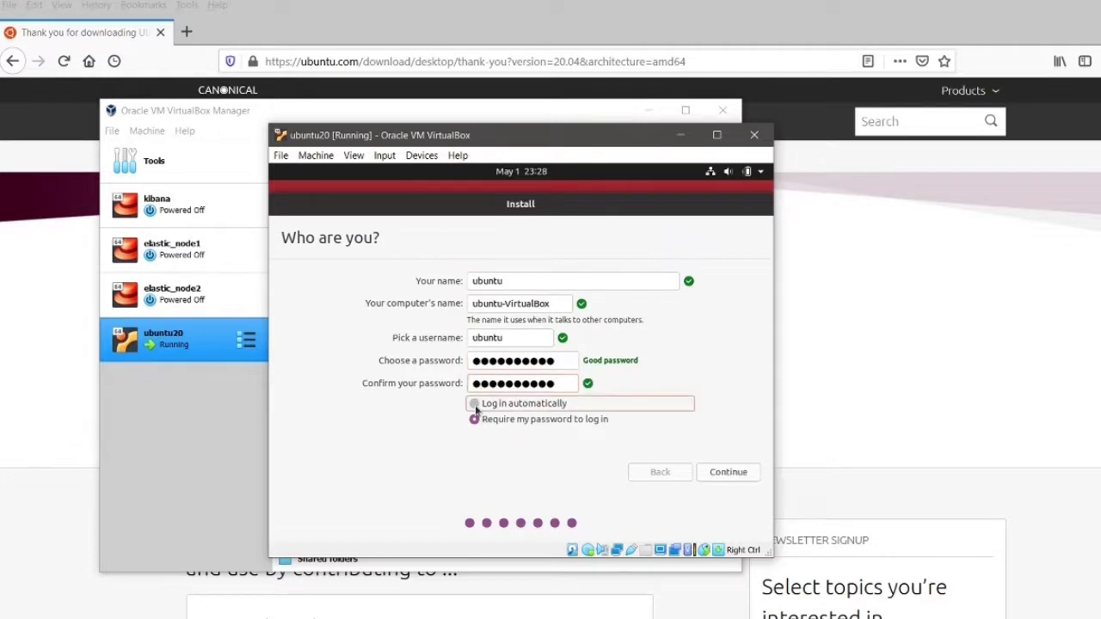
left_click(729, 473)
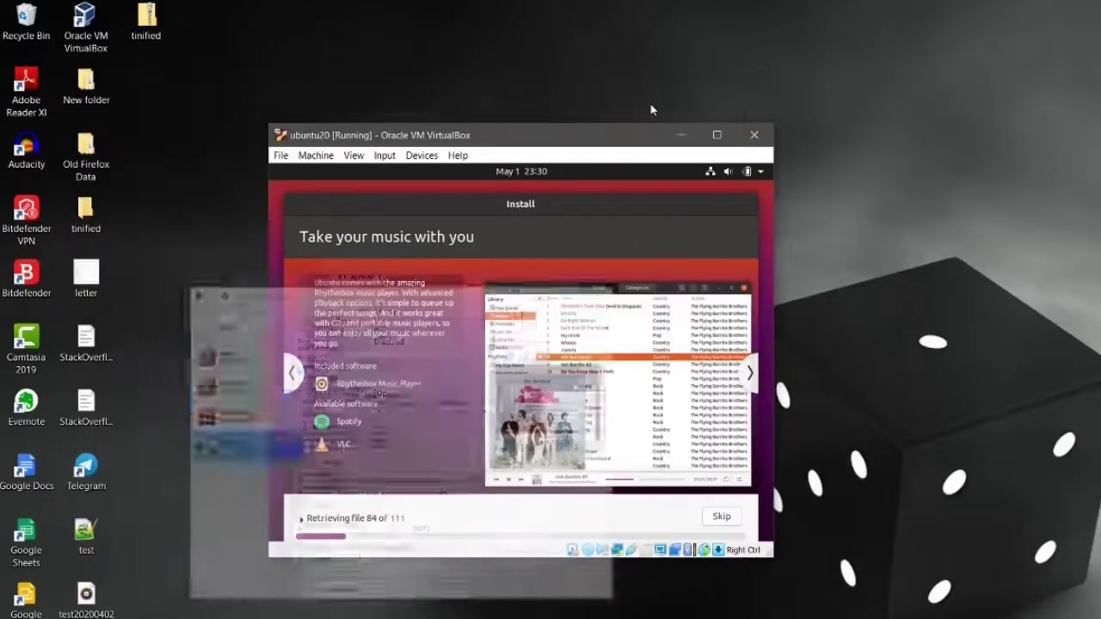
Step: Once the install finishes, restart the VM into the newly installed Ubuntu
left_click_drag(591, 140, 568, 126)
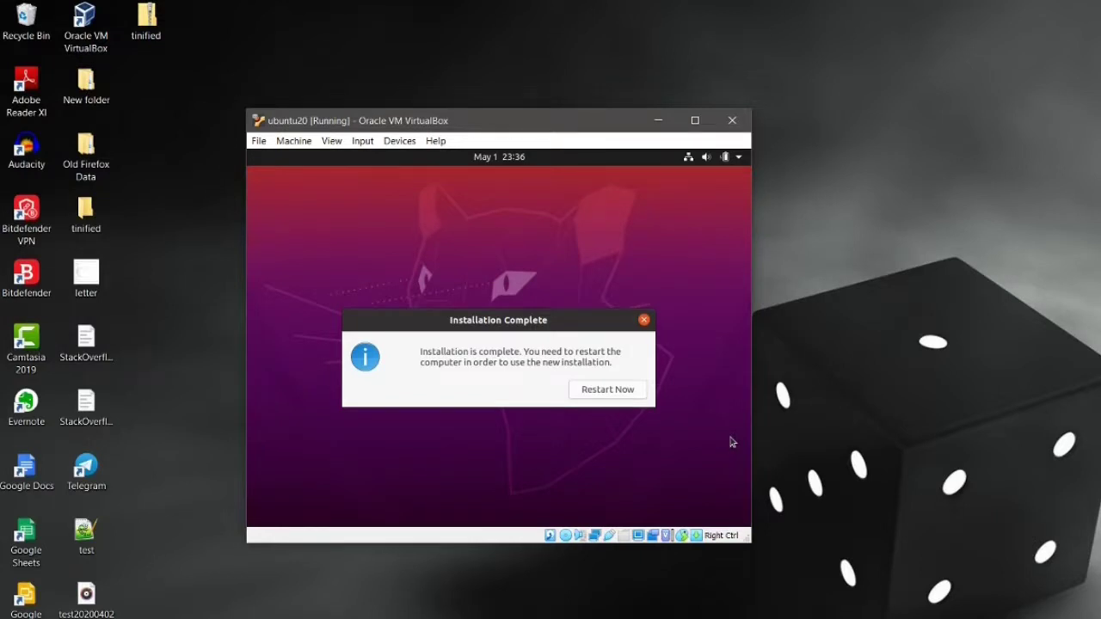
left_click(621, 392)
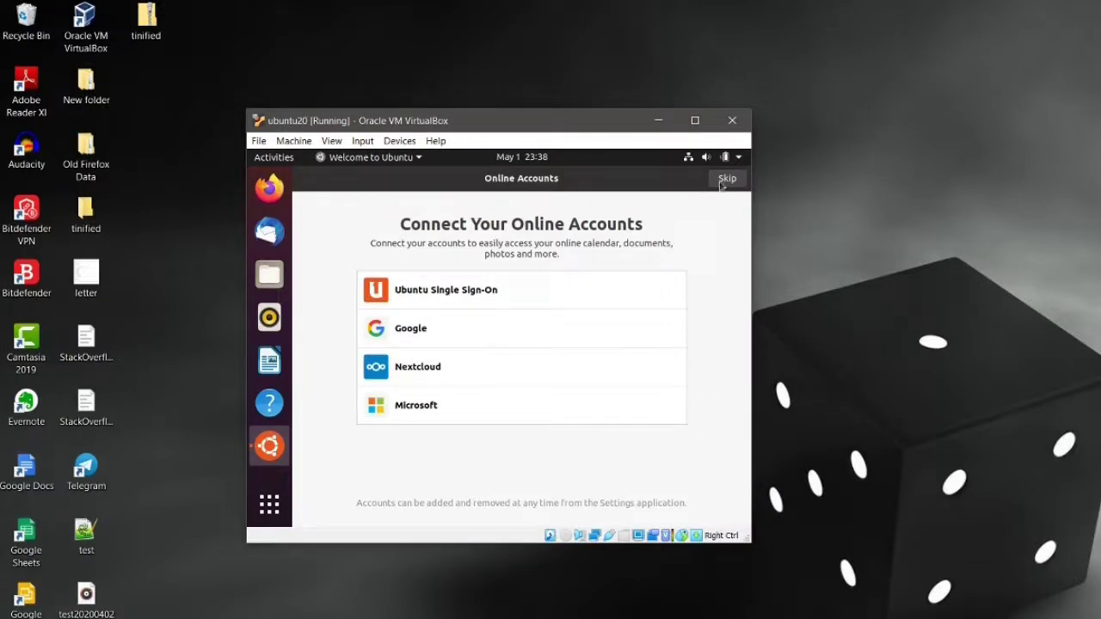
Step: Skip online accounts and pass through the Livepatch, Help improve Ubuntu and Privacy pages to Done
left_click(727, 181)
left_click(727, 180)
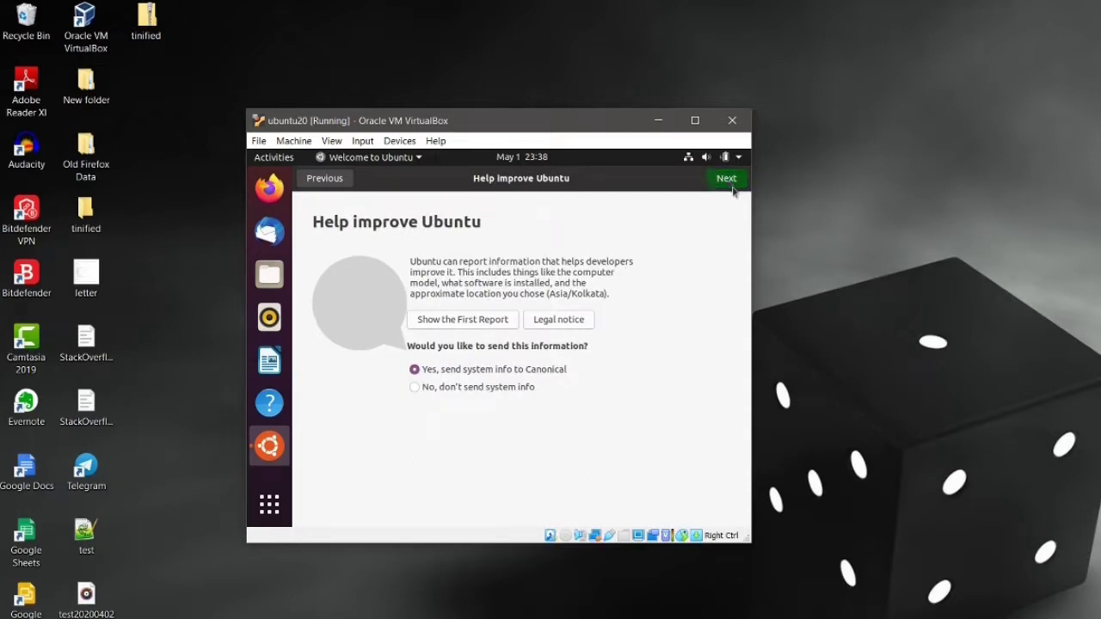
left_click(727, 180)
left_click(730, 183)
left_click(731, 187)
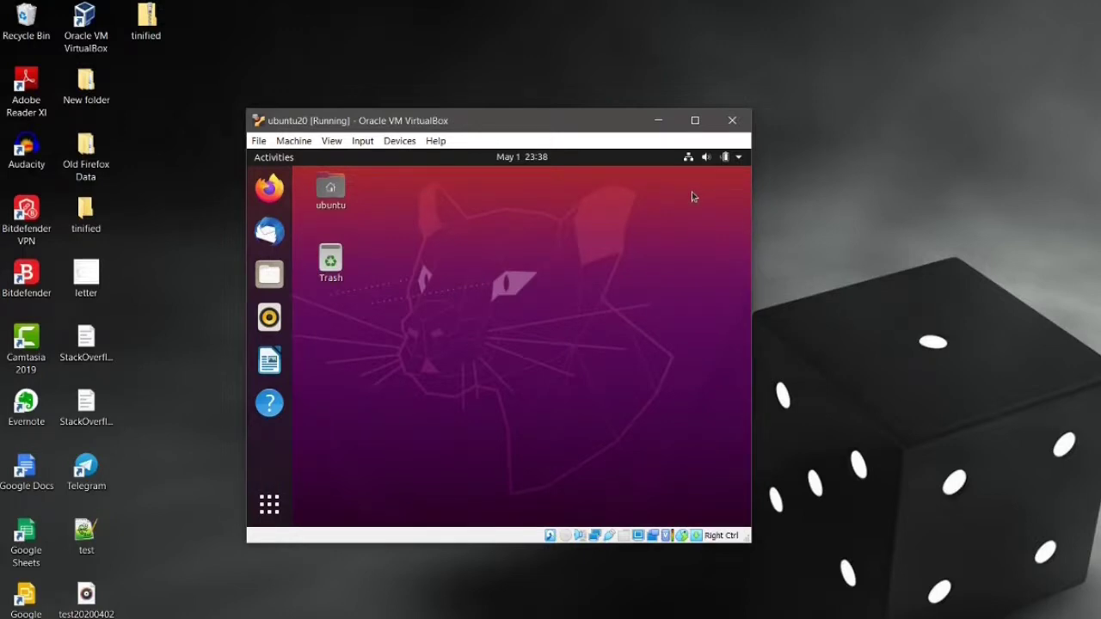
left_click(332, 141)
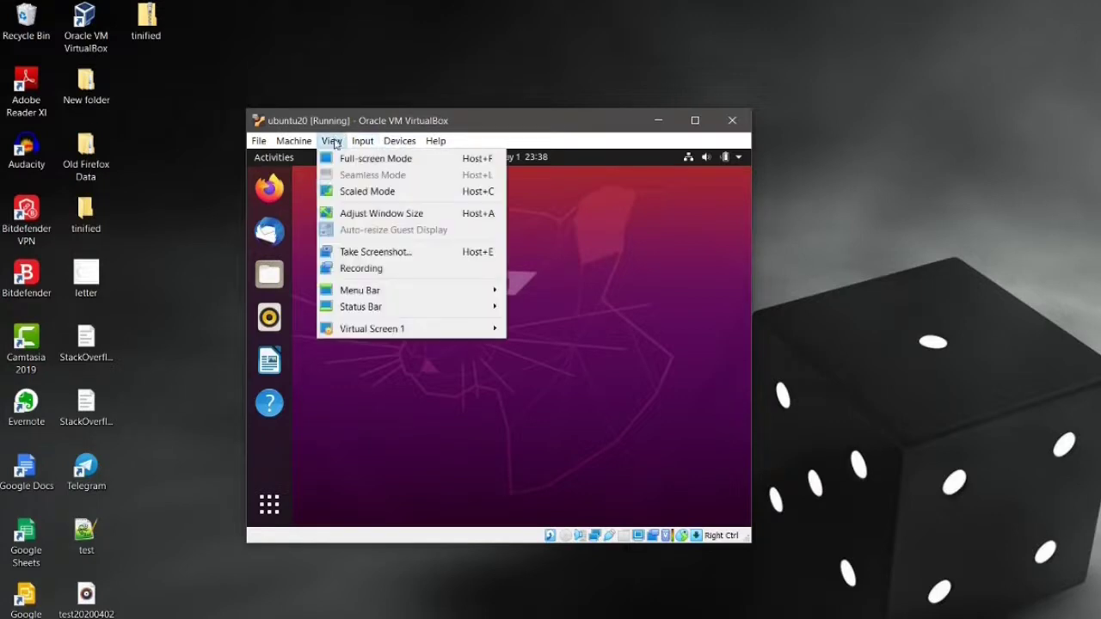
left_click(415, 161)
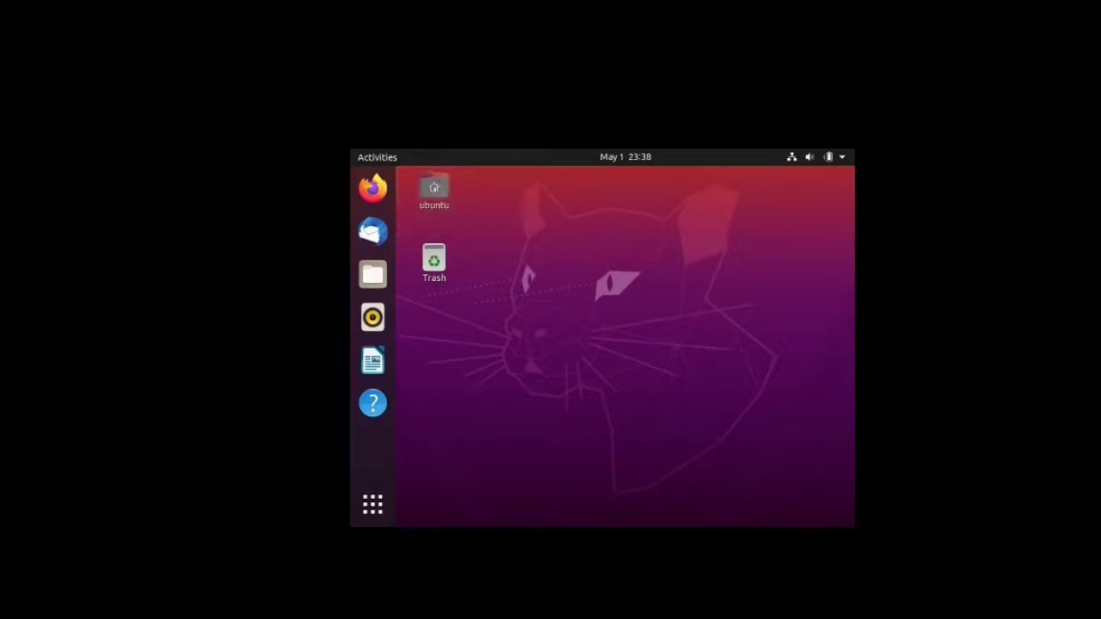
key("Control_R+f")
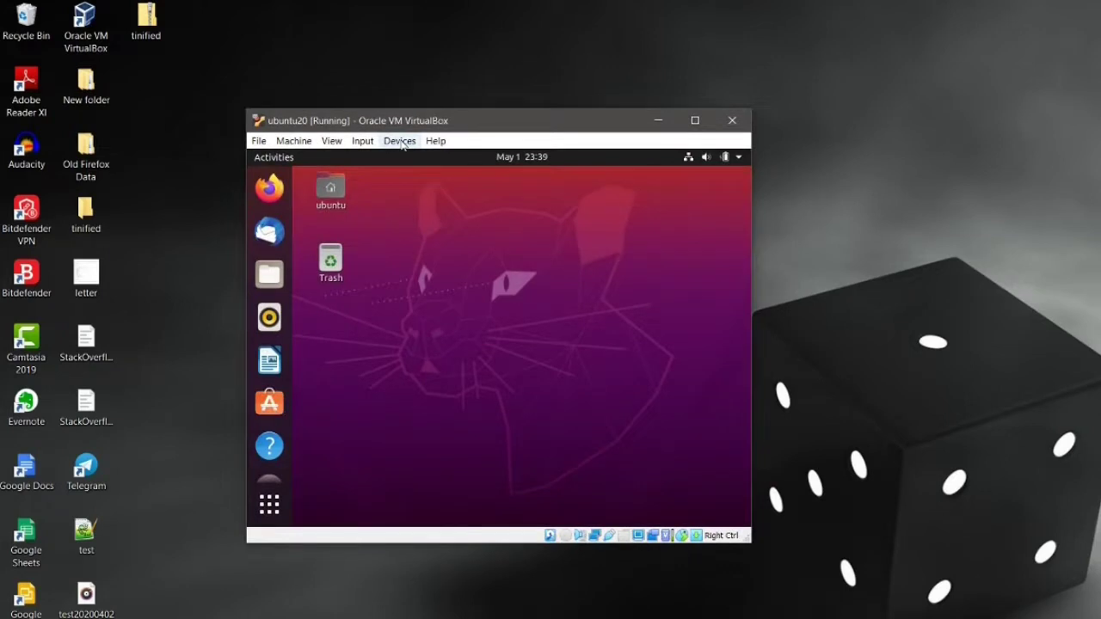
Step: Insert VBoxGuestAdditions.iso, run it, and authenticate the installer with the user password
left_click(400, 141)
mouse_move(429, 162)
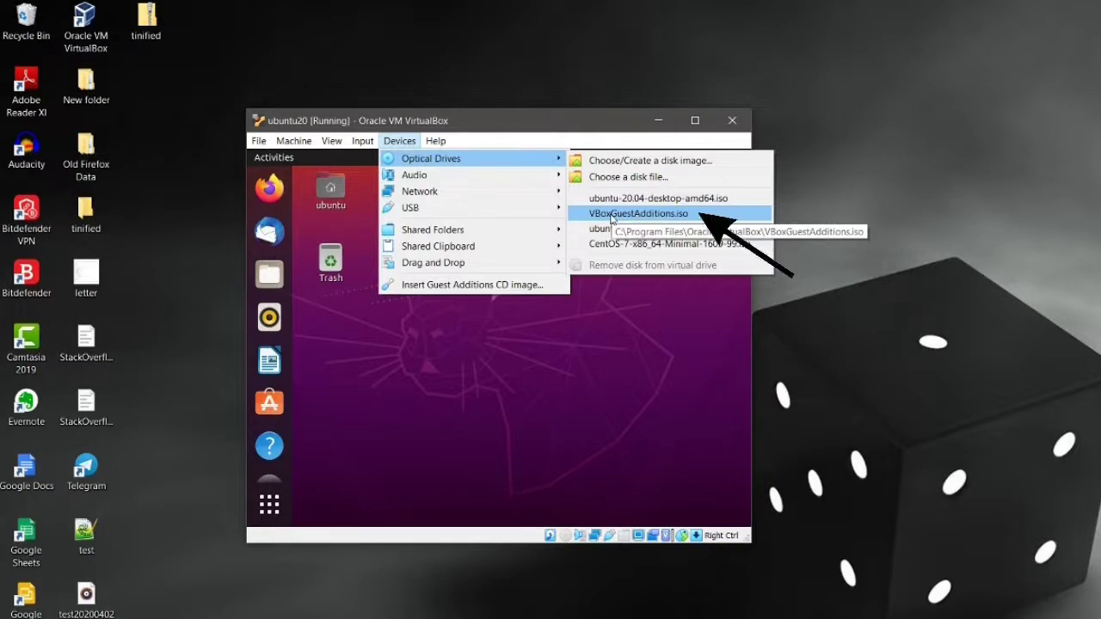
left_click(654, 219)
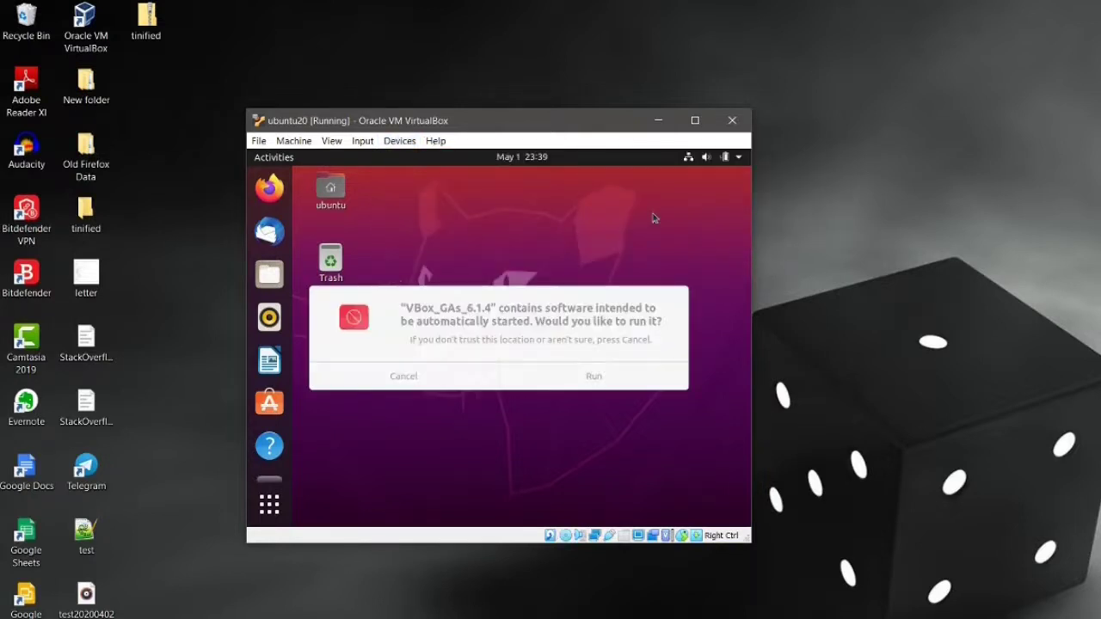
left_click(595, 376)
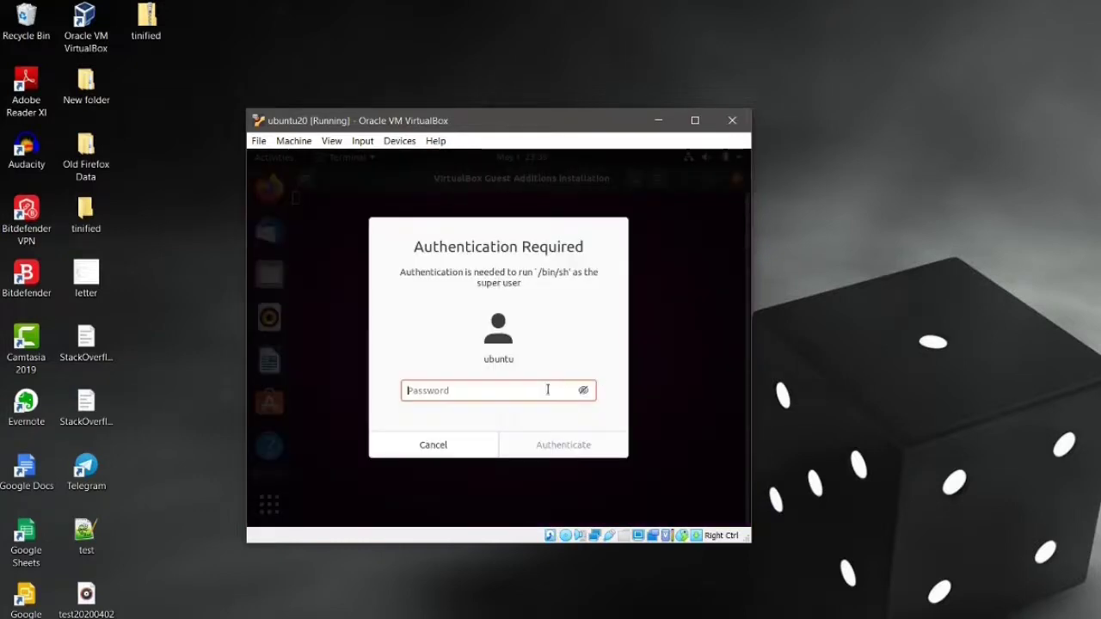
type("•••••••••••")
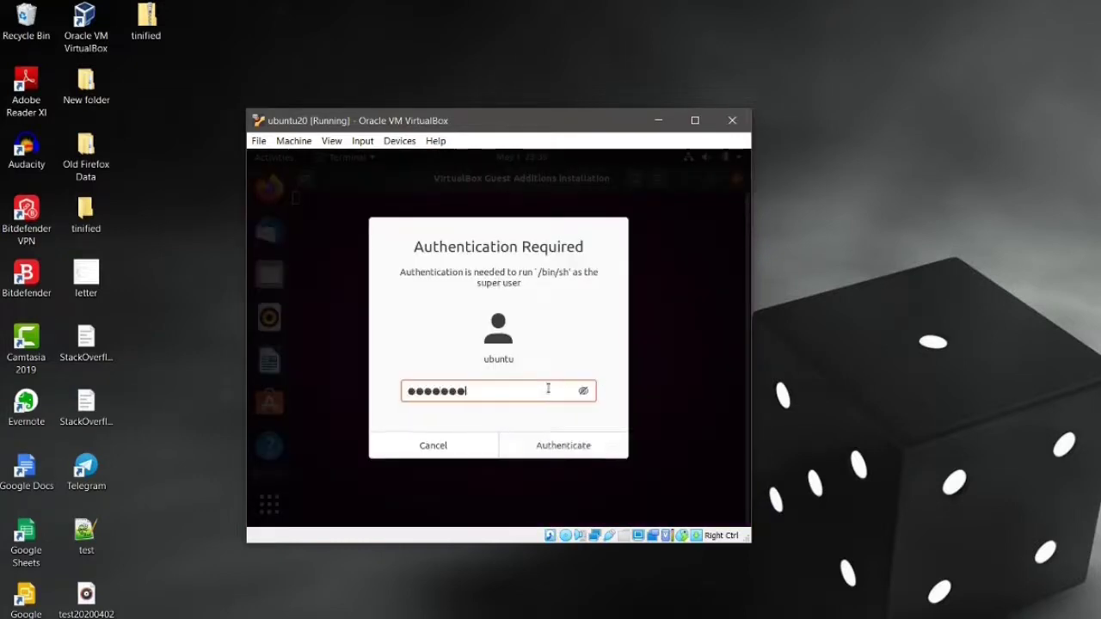
key("Return")
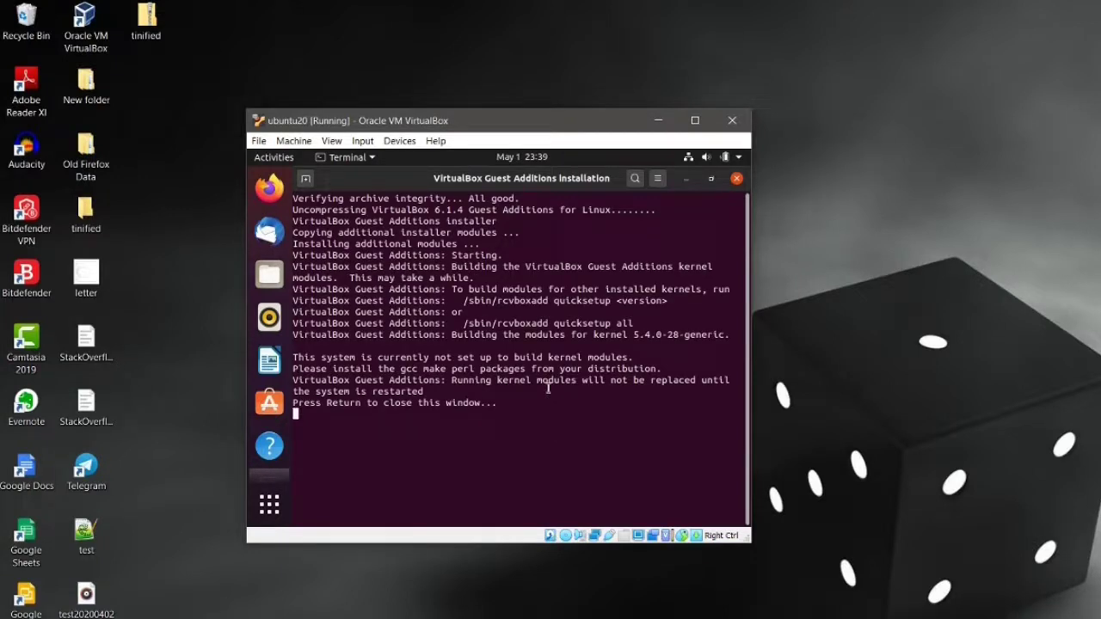
Step: Close the finished Guest Additions terminal and switch the VM to full-screen mode
key("Return")
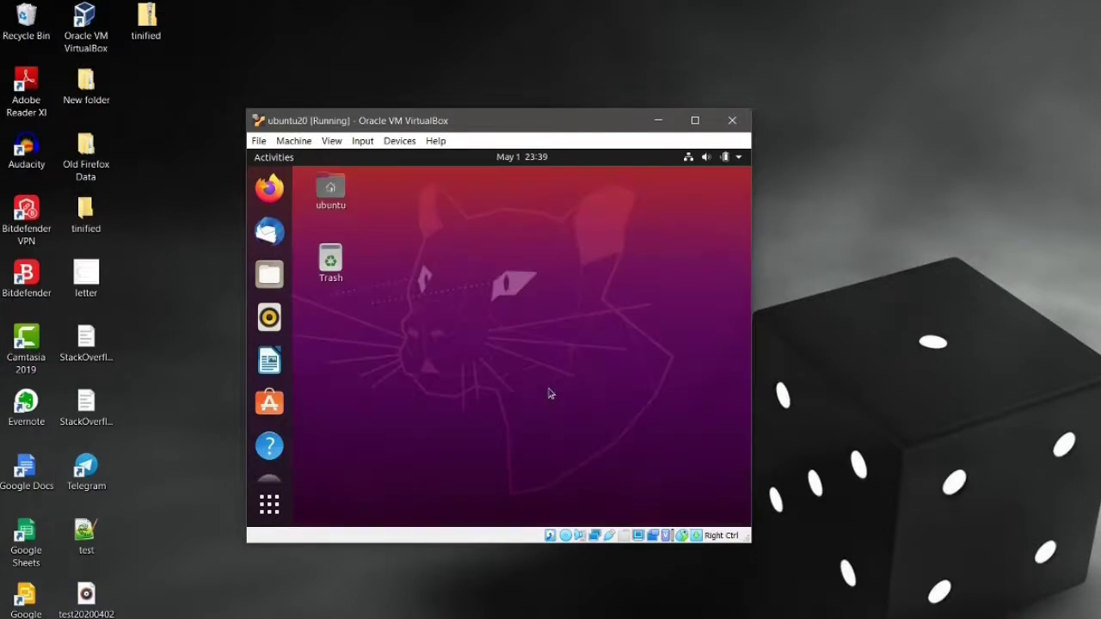
left_click(331, 140)
left_click(342, 159)
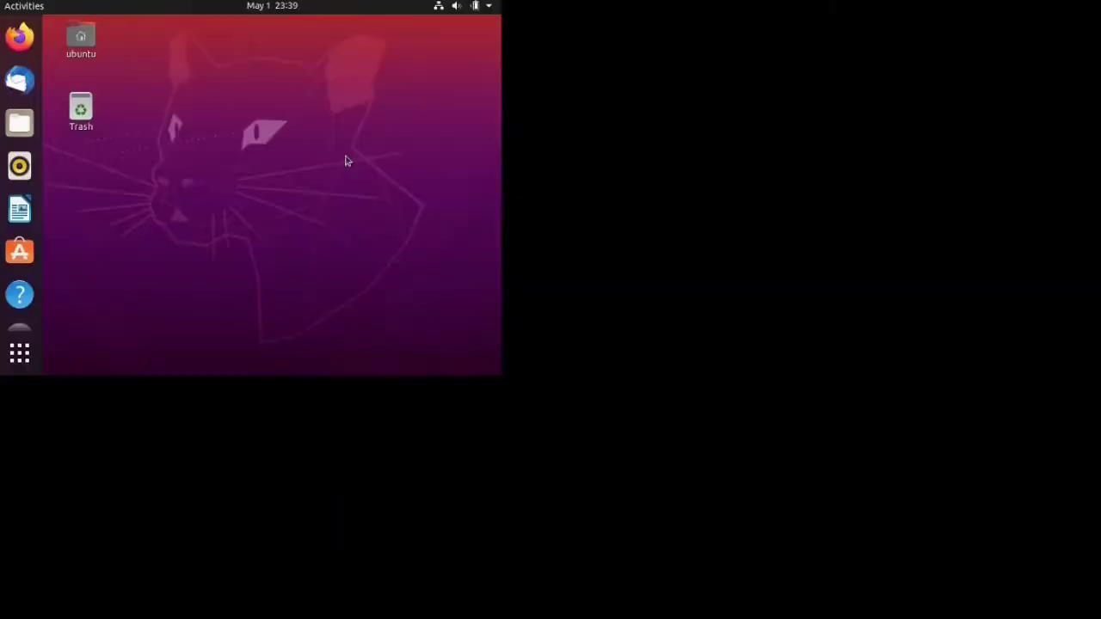